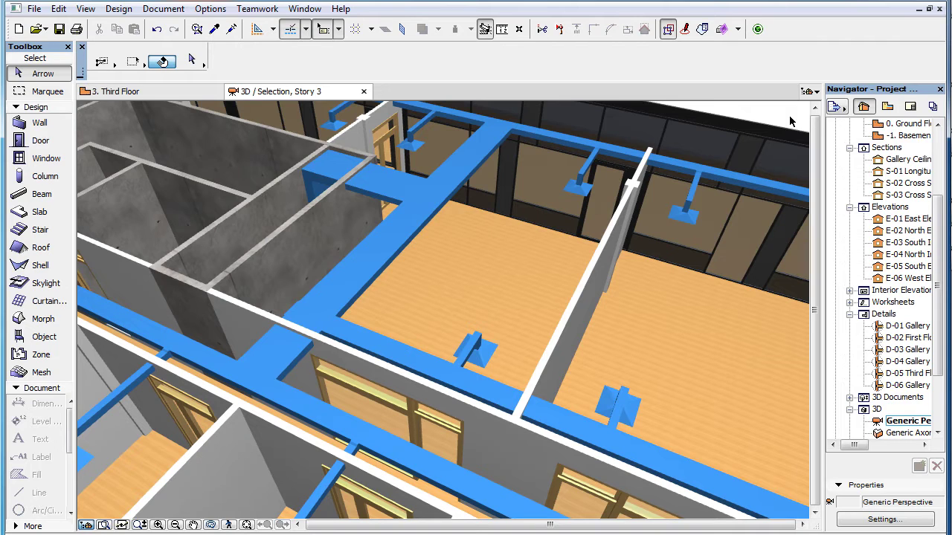
# Switch to the Second Floor and read the Info Box types of a duct, fitting and terminal
pyautogui.hotkey('ctrl', 'Down')
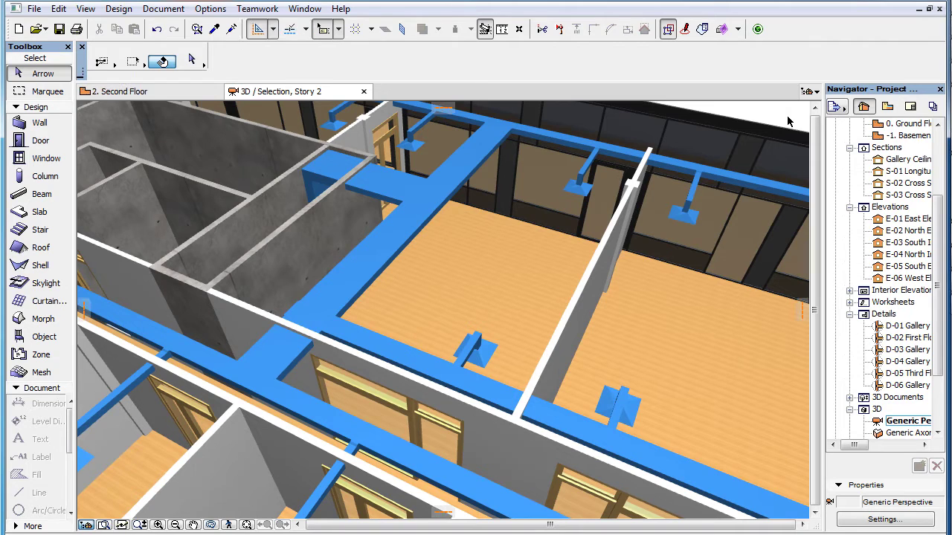
pyautogui.click(366, 261)
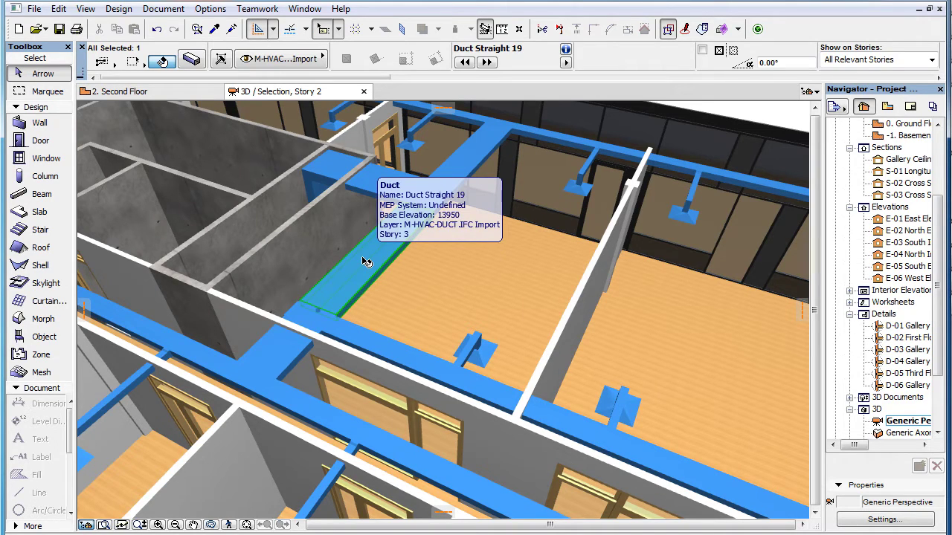
pyautogui.click(434, 196)
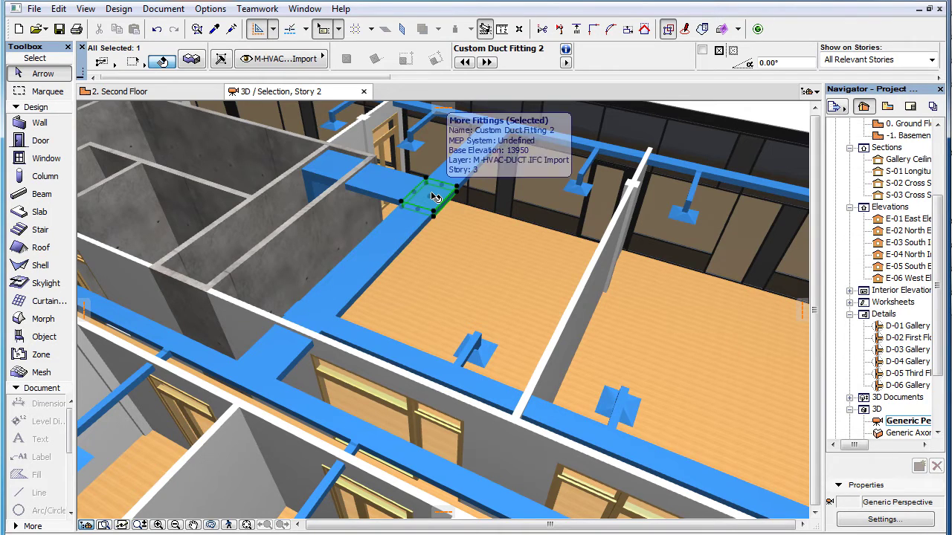
pyautogui.click(584, 196)
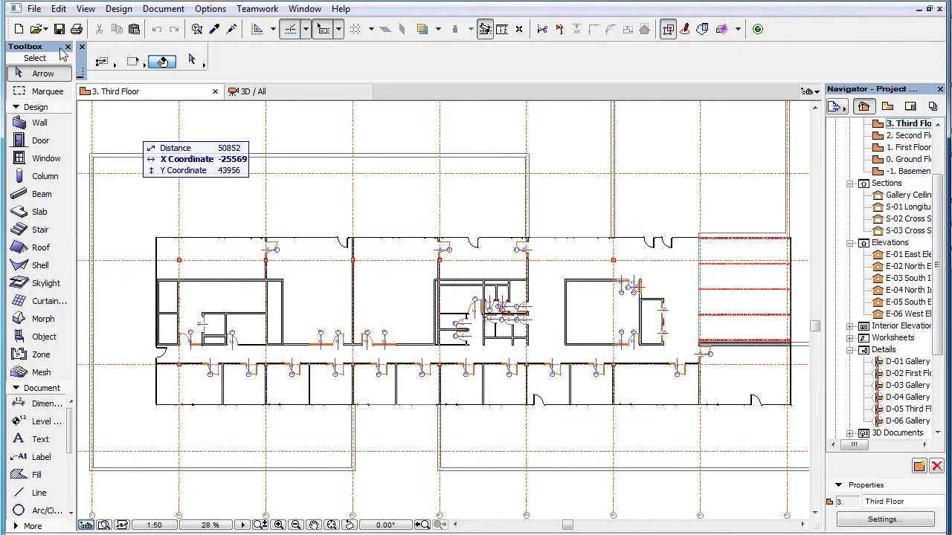
# Open IFC 2x3 Translation Setup showing the Import from Modeling Applications options
pyautogui.click(34, 9)
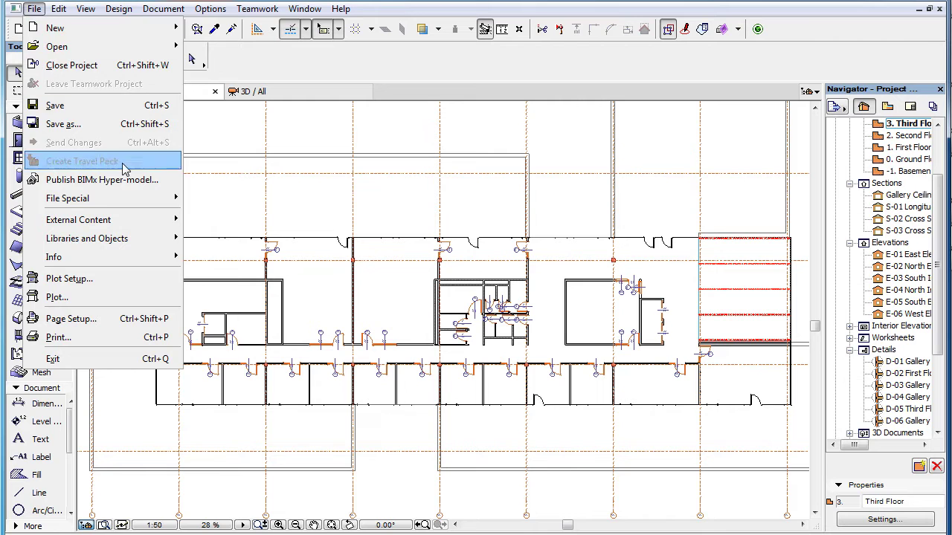
pyautogui.moveTo(66, 198)
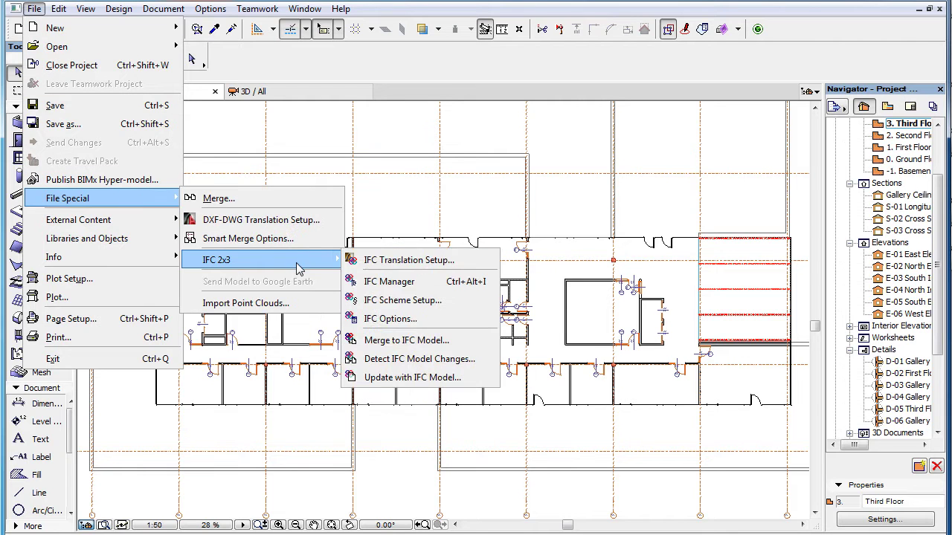
pyautogui.moveTo(217, 259)
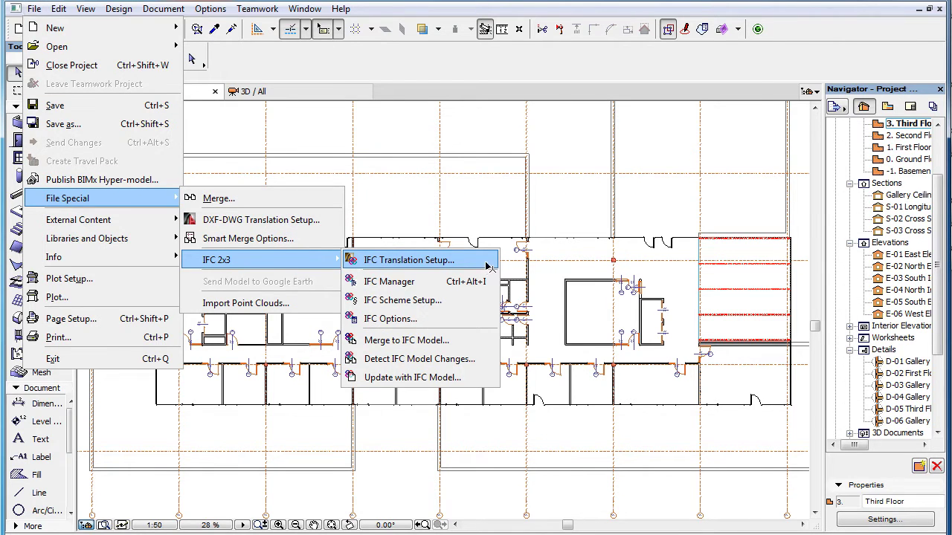
pyautogui.click(488, 266)
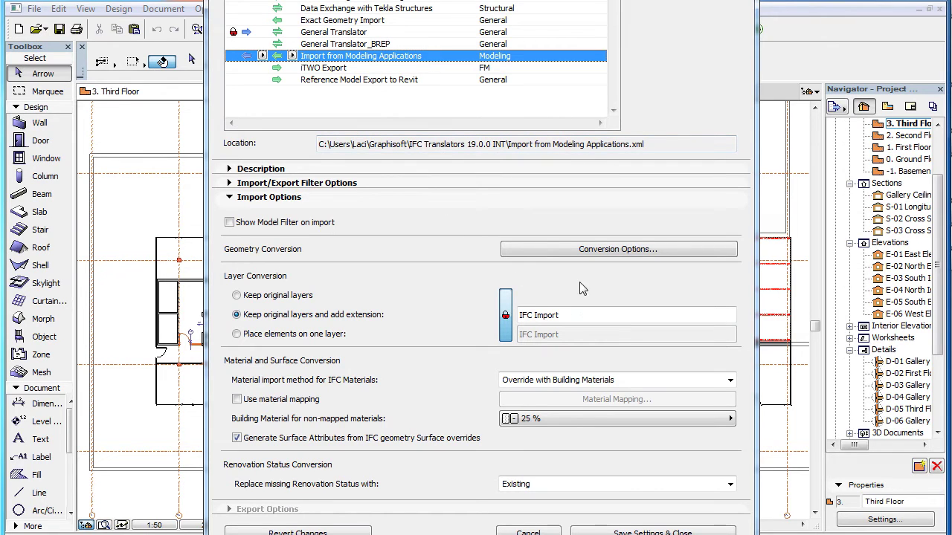
# Review the Distribution elements conversion choices, cancel unchanged, and collapse Import Options
pyautogui.click(699, 250)
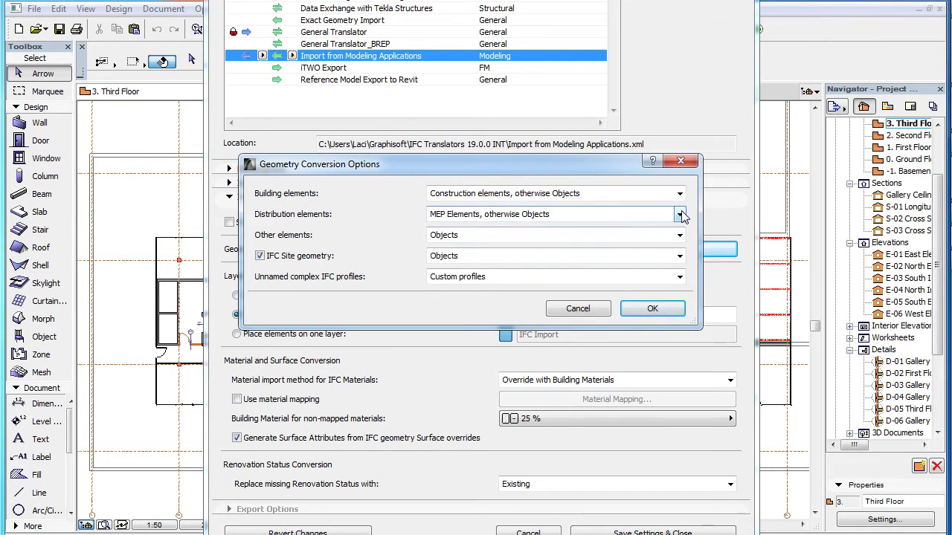
pyautogui.click(680, 214)
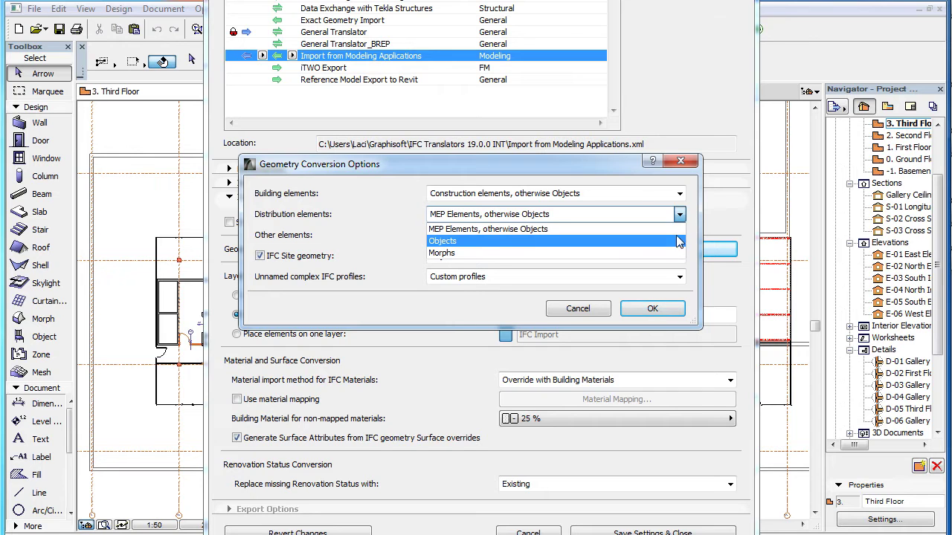
pyautogui.click(721, 218)
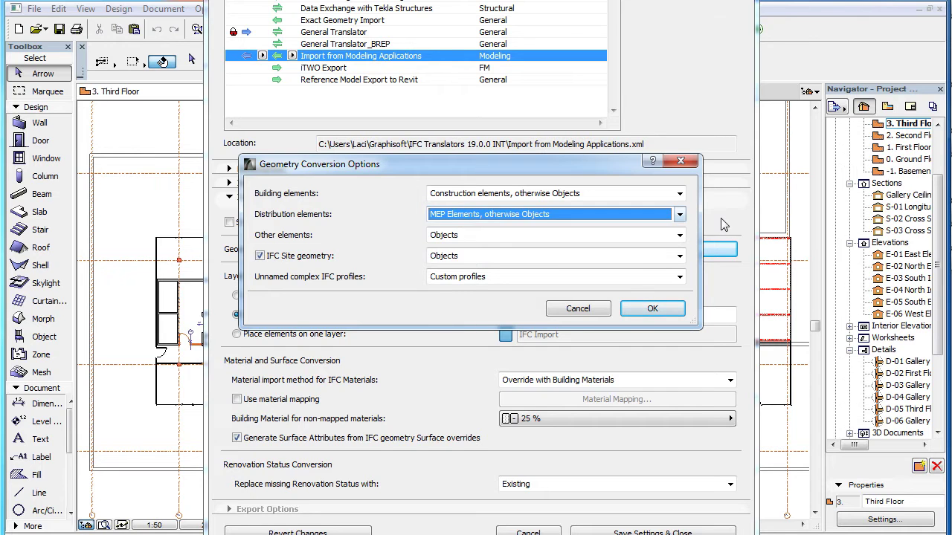
pyautogui.click(597, 312)
pyautogui.click(610, 197)
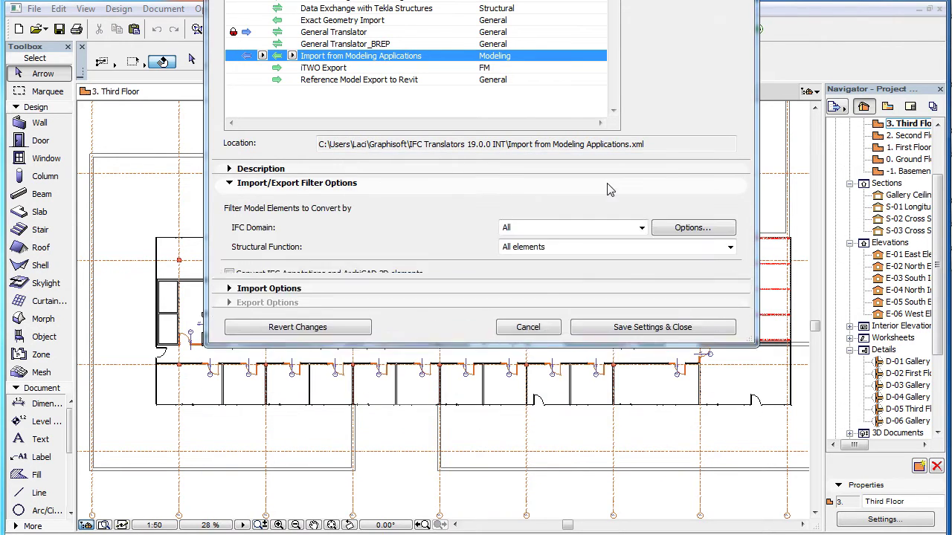
pyautogui.click(706, 227)
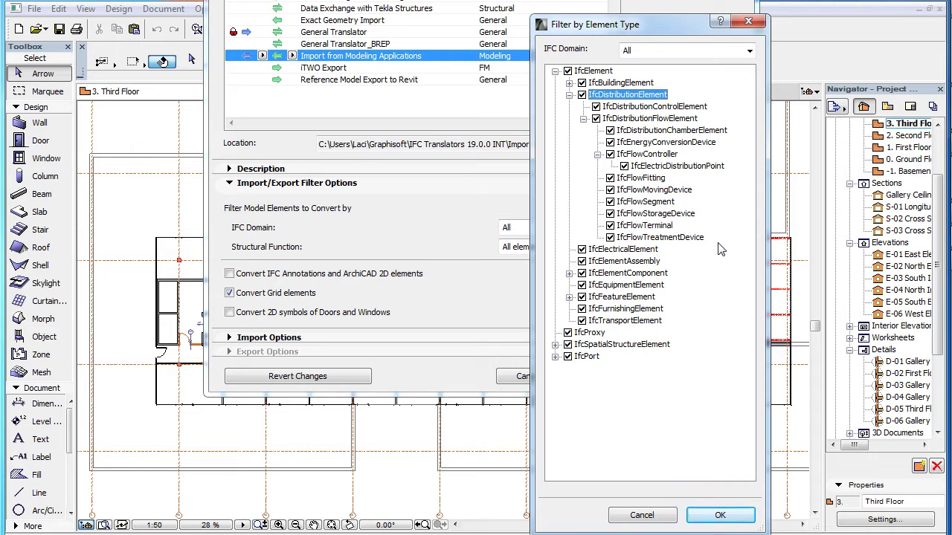
pyautogui.click(661, 515)
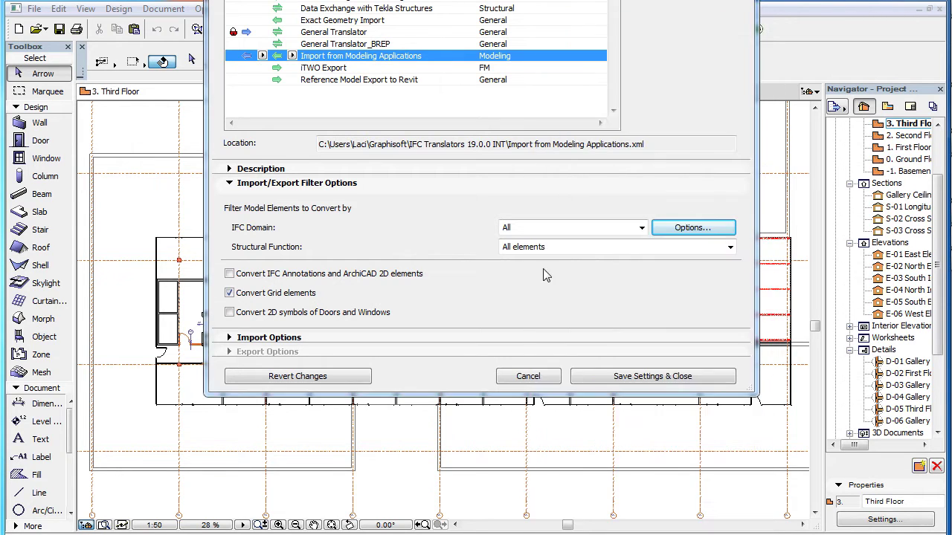
# Keep Distribution elements as 'MEP Elements, otherwise Objects' and save the translator settings
pyautogui.click(534, 184)
pyautogui.click(534, 198)
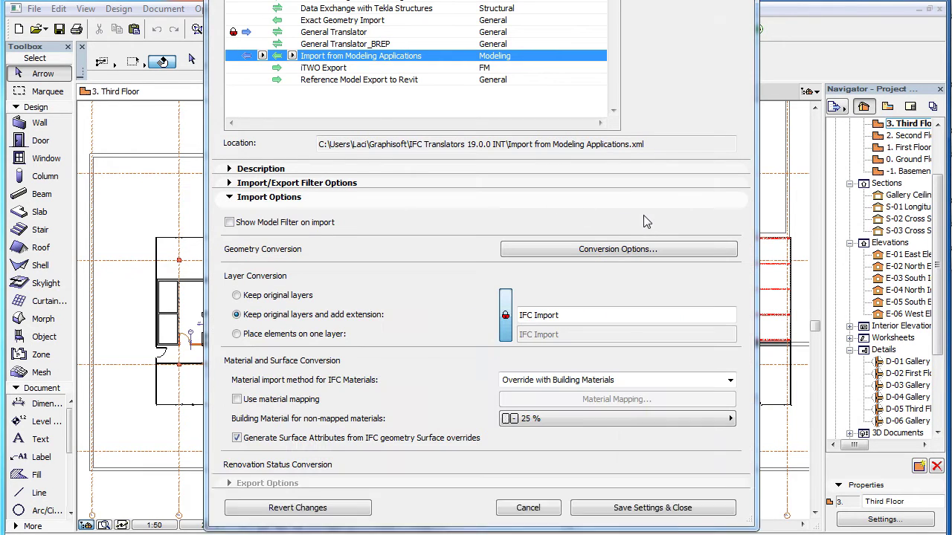
pyautogui.click(650, 249)
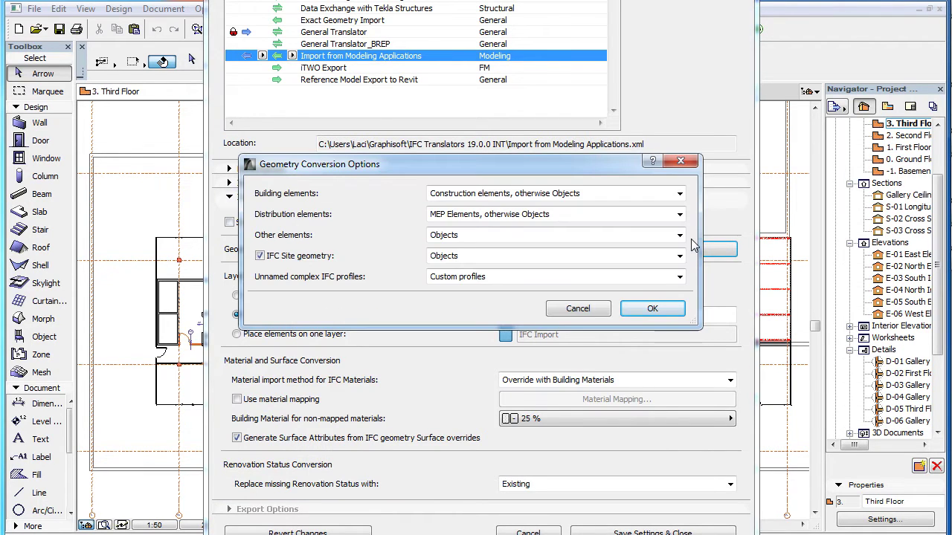
pyautogui.click(680, 215)
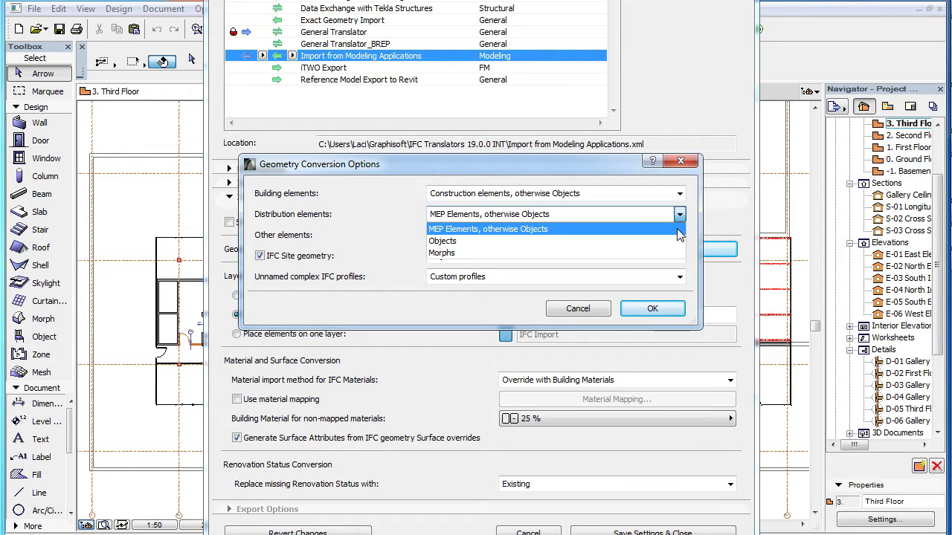
pyautogui.click(677, 230)
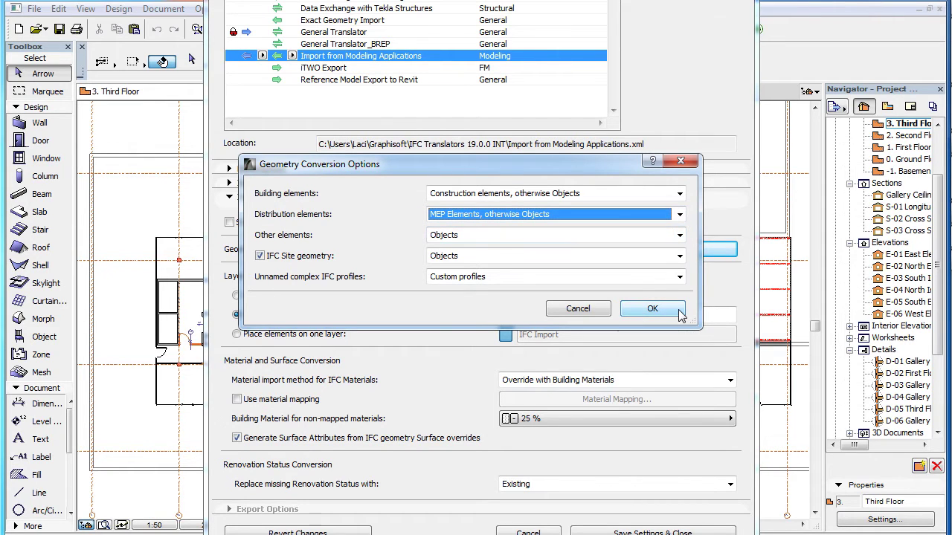
pyautogui.click(652, 309)
pyautogui.click(707, 533)
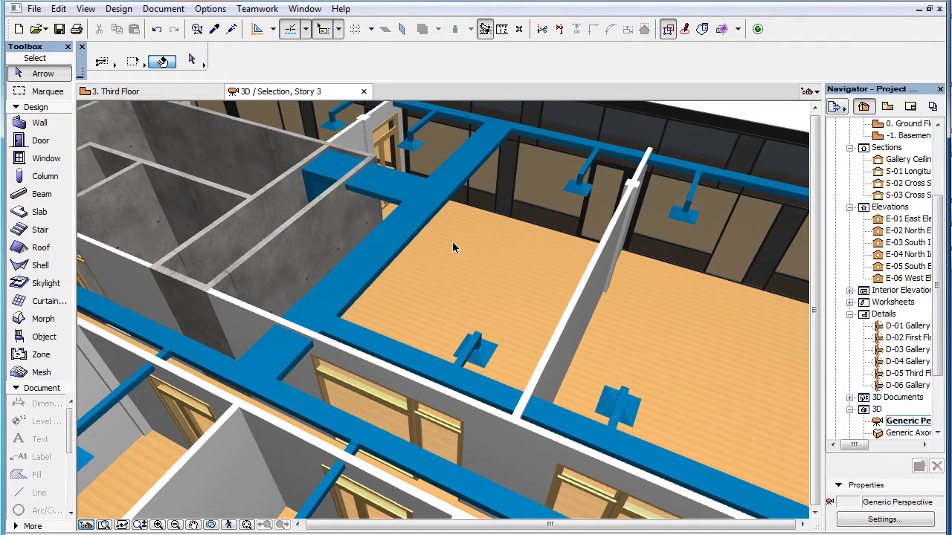
pyautogui.click(398, 243)
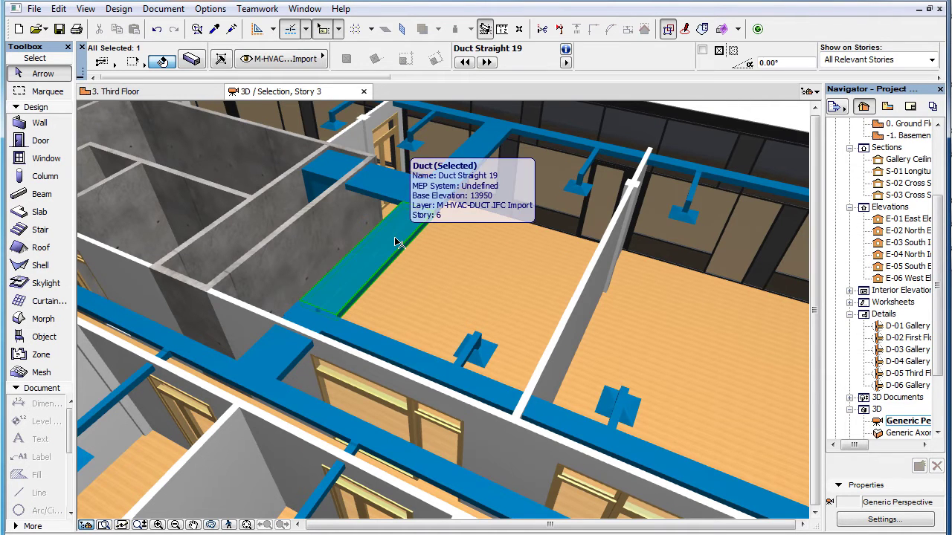
pyautogui.click(197, 62)
pyautogui.click(739, 283)
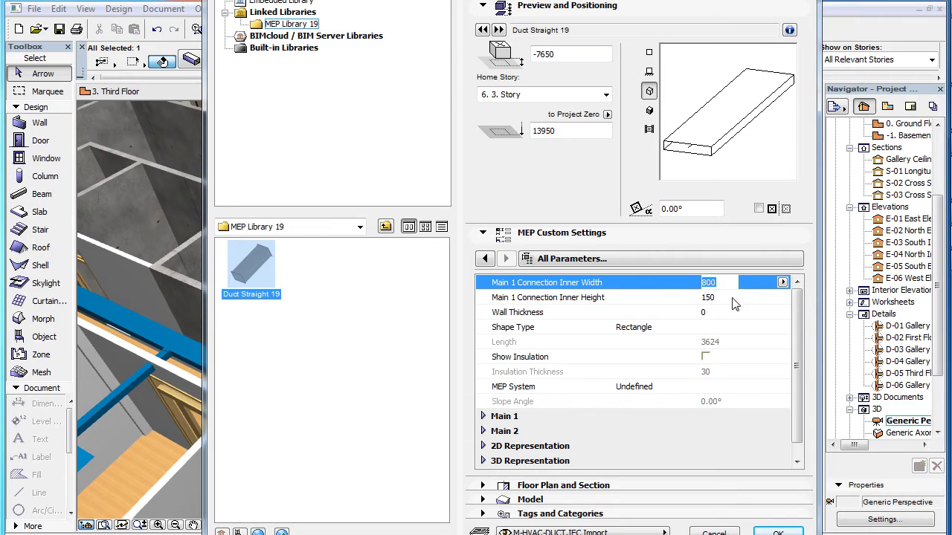
pyautogui.click(732, 297)
pyautogui.moveTo(734, 297); pyautogui.dragTo(682, 299)
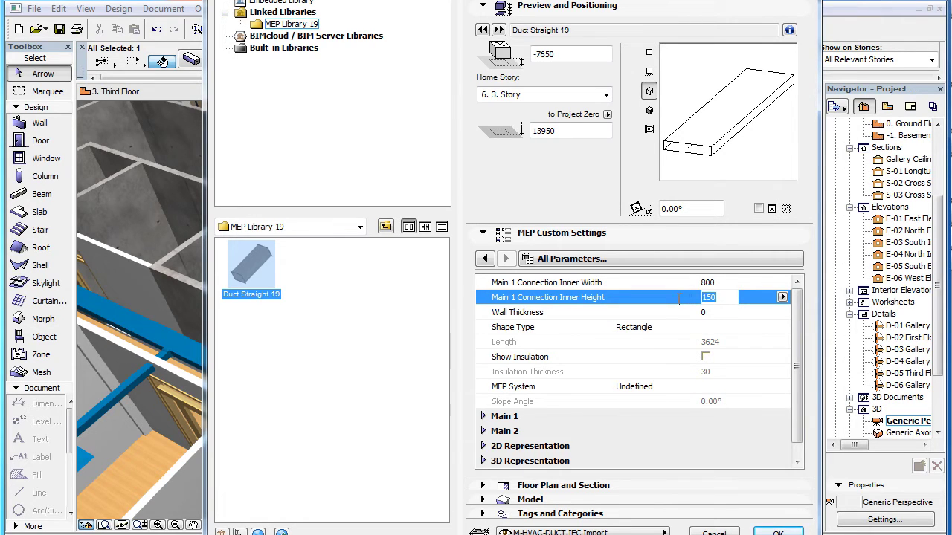
pyautogui.click(729, 297)
pyautogui.click(778, 533)
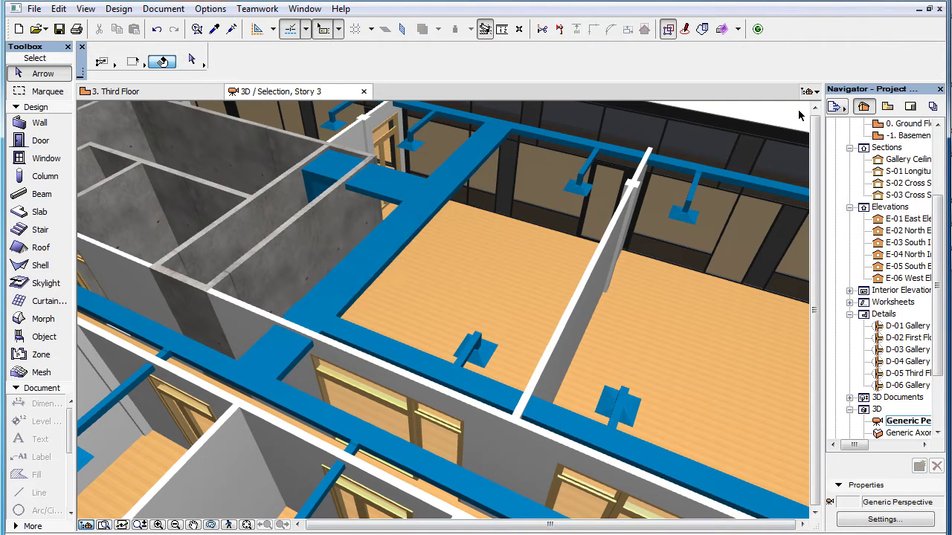
# Open the selected duct fitting as a library object and confirm its Custom Duct Fitting subtype
pyautogui.click(433, 201)
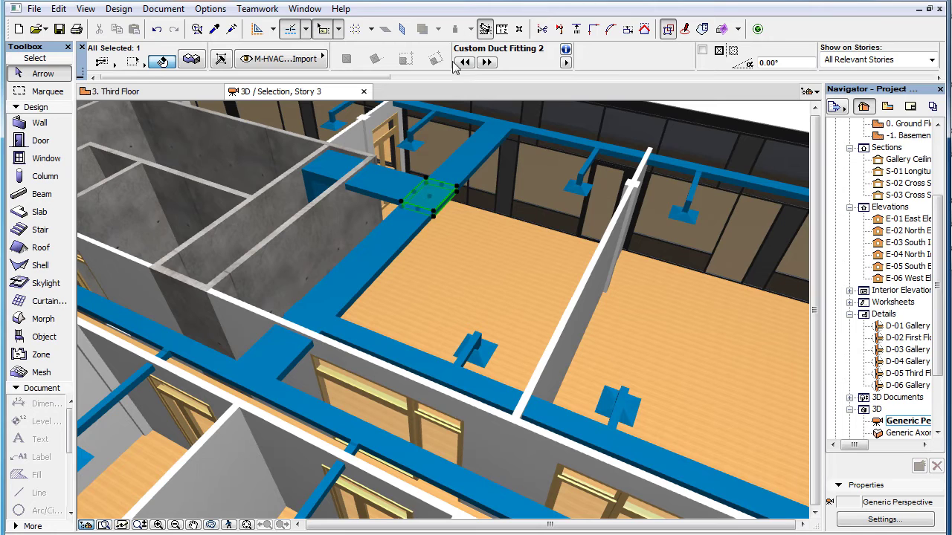
pyautogui.click(34, 9)
pyautogui.moveTo(87, 238)
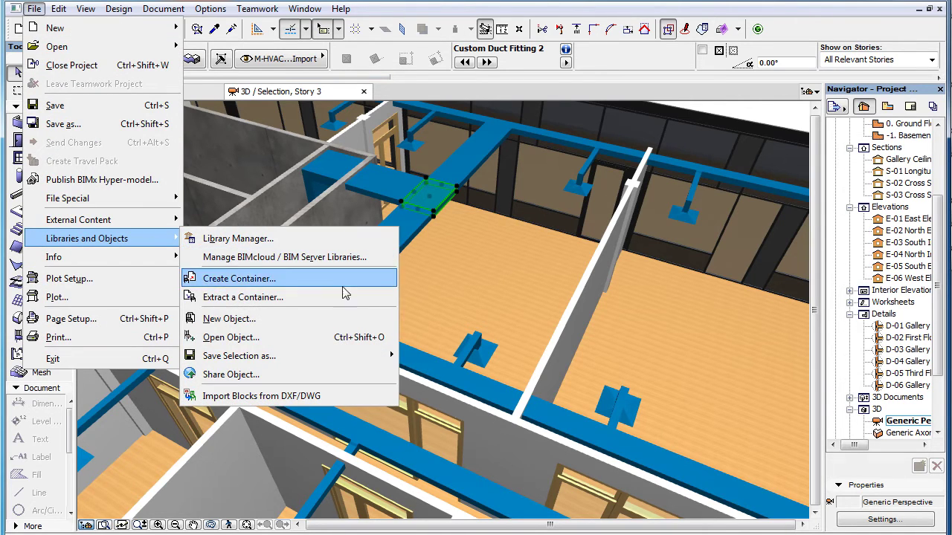
pyautogui.click(369, 339)
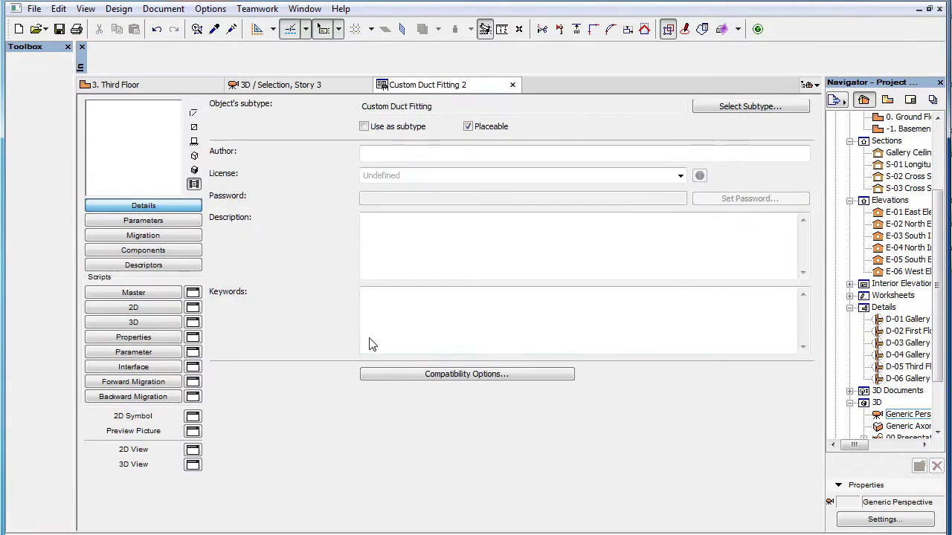
pyautogui.click(750, 106)
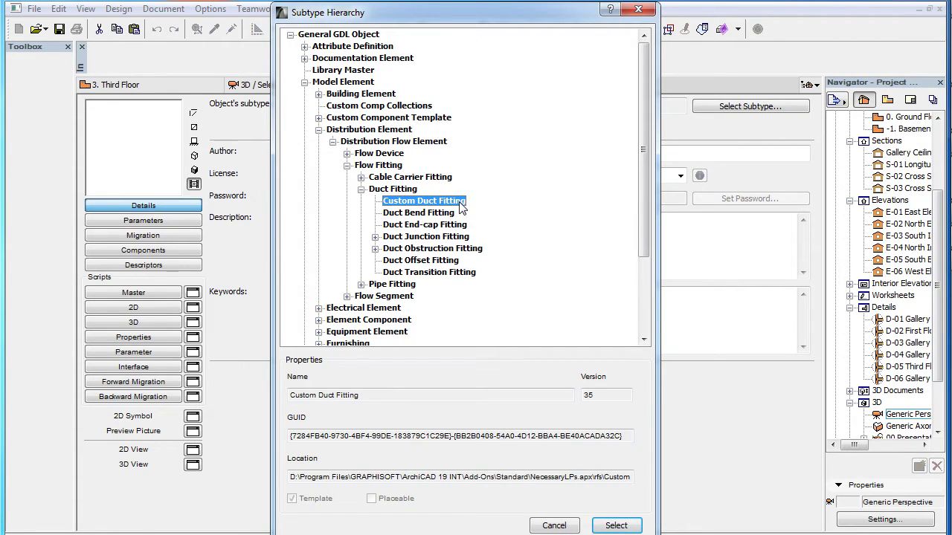
pyautogui.click(618, 527)
pyautogui.click(181, 87)
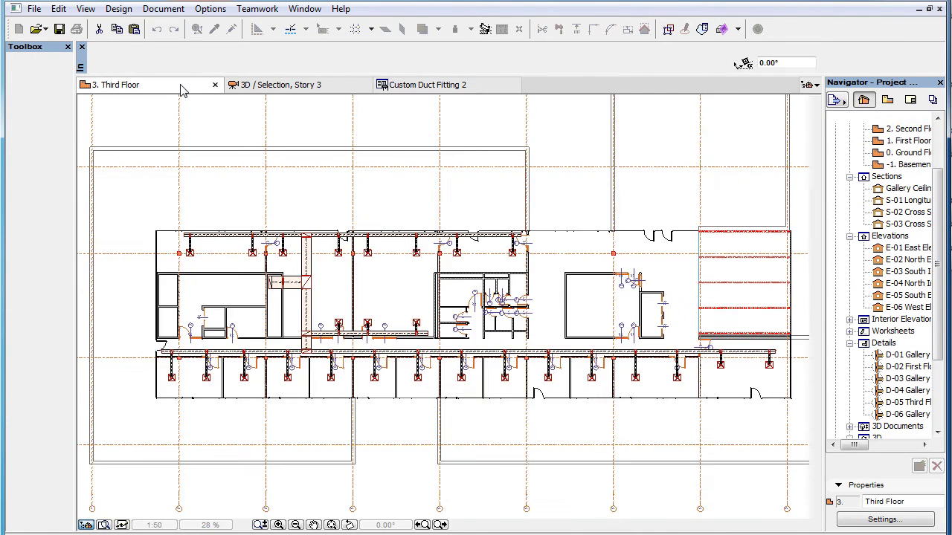
# Review Custom Duct Fitting 2's connection: 800 by 150 rectangular, no MEP system
pyautogui.click(290, 84)
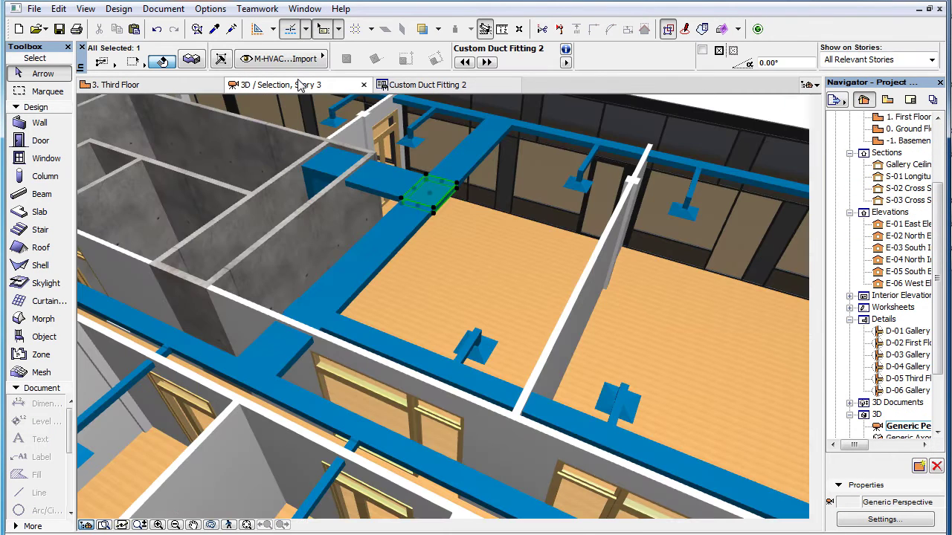
pyautogui.click(193, 63)
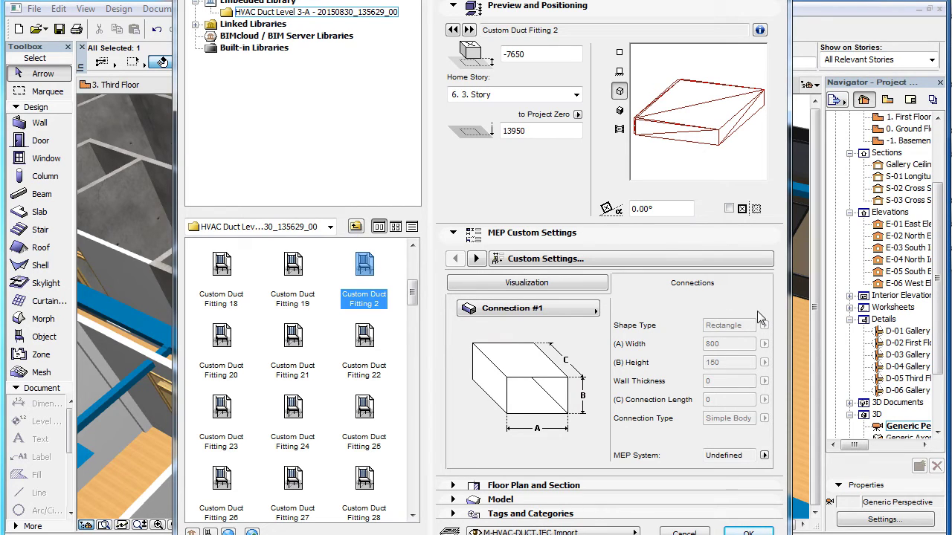
pyautogui.click(751, 533)
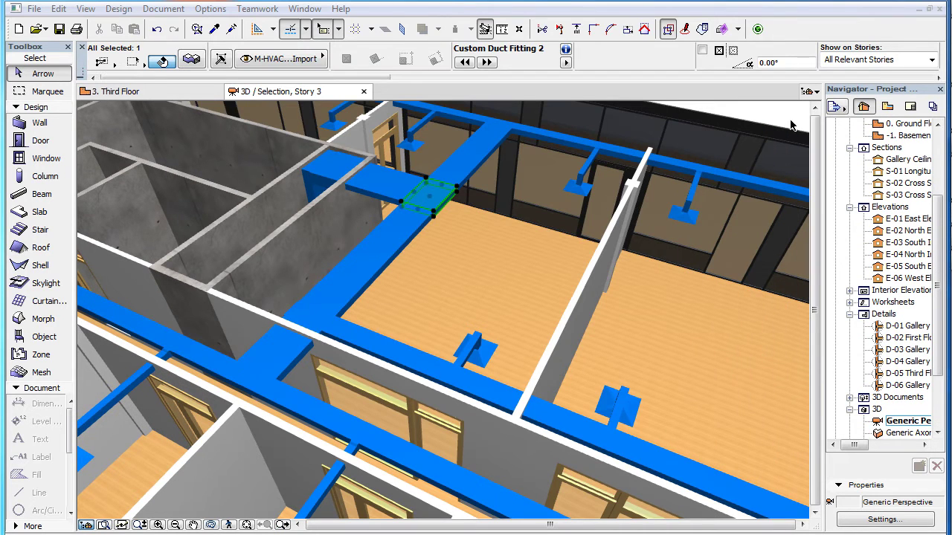
# Check Duct Straight 19's settings: 905 length, 30 insulation thickness, no MEP system
pyautogui.click(340, 169)
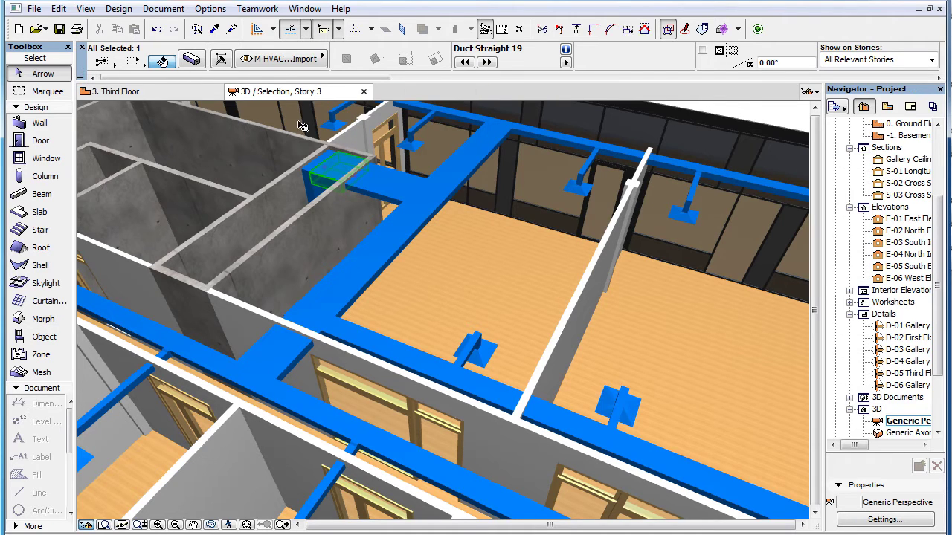
pyautogui.click(193, 59)
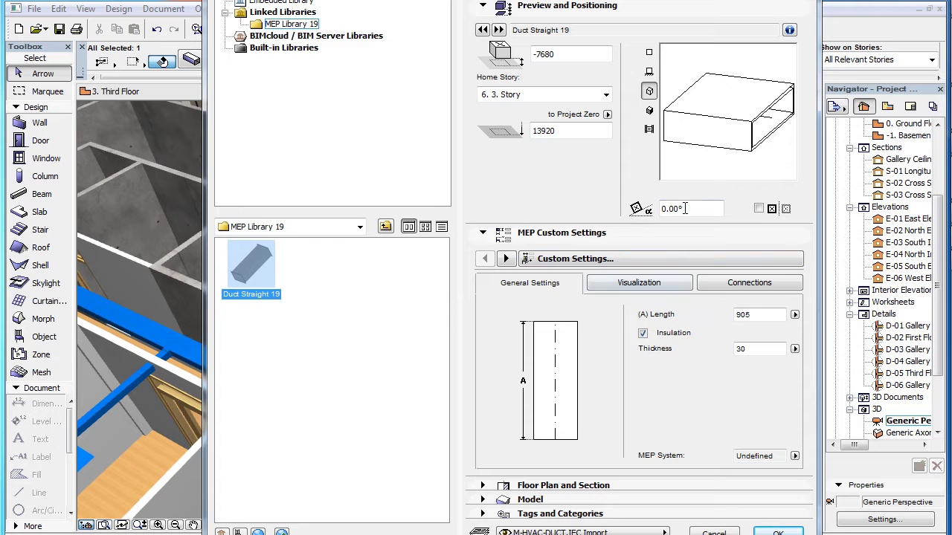
pyautogui.click(673, 154)
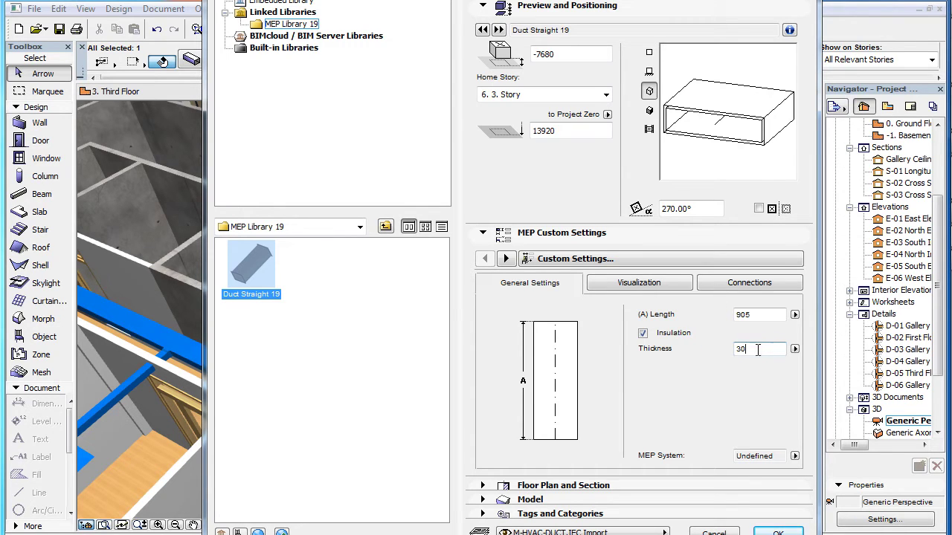
pyautogui.moveTo(747, 350); pyautogui.dragTo(715, 352)
pyautogui.click(735, 530)
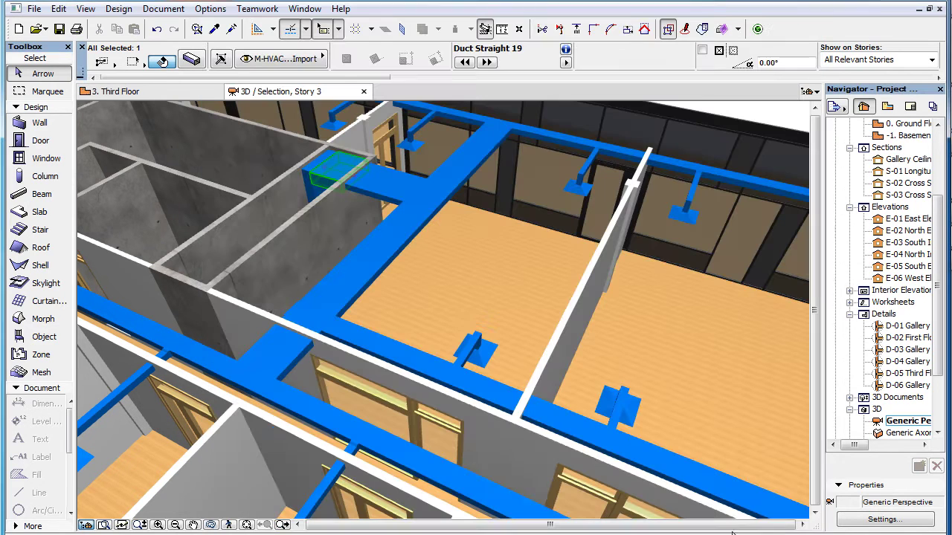
pyautogui.press('Escape')
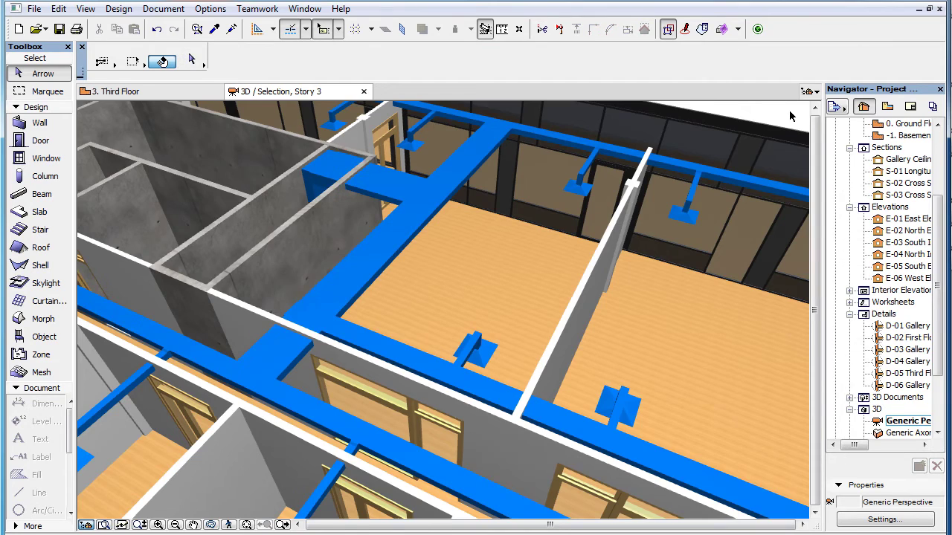
pyautogui.click(115, 91)
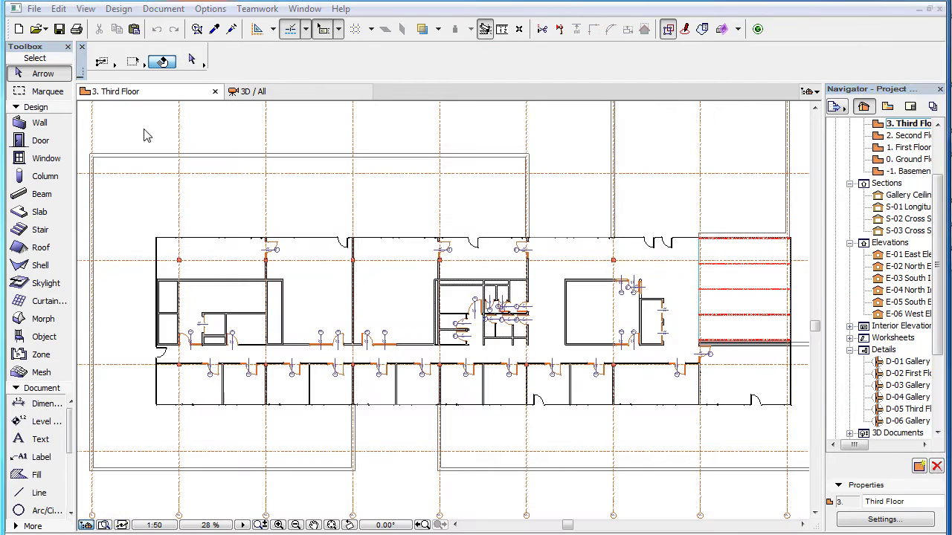
# Start merging HVAC Duct Level 3-A.ifc into the project
pyautogui.click(34, 9)
pyautogui.moveTo(89, 203)
pyautogui.click(217, 198)
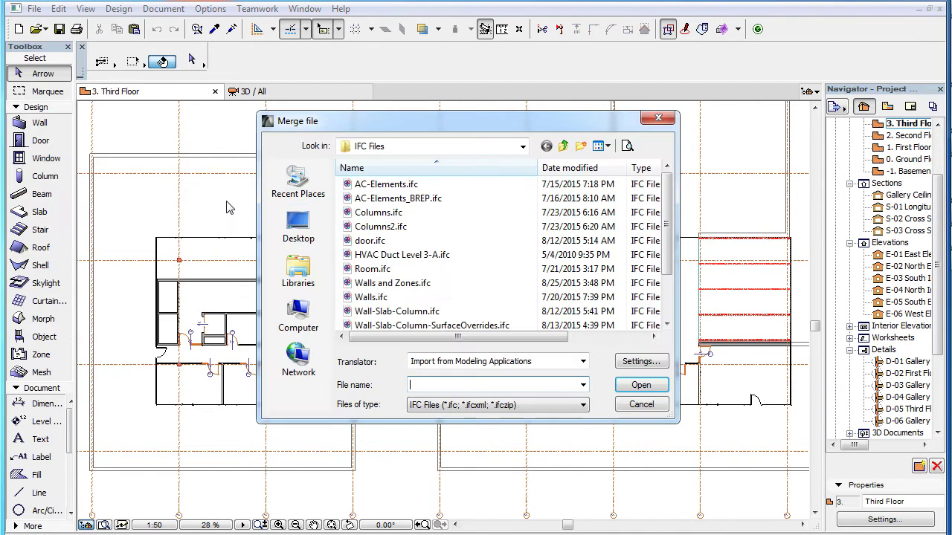
pyautogui.click(419, 257)
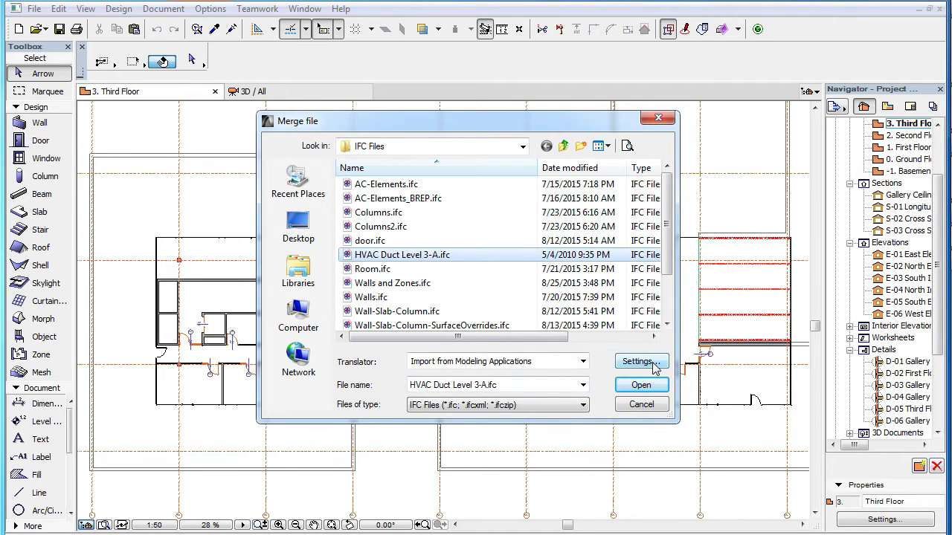
# Set Distribution elements to convert to Objects, save the settings and merge the file
pyautogui.click(641, 361)
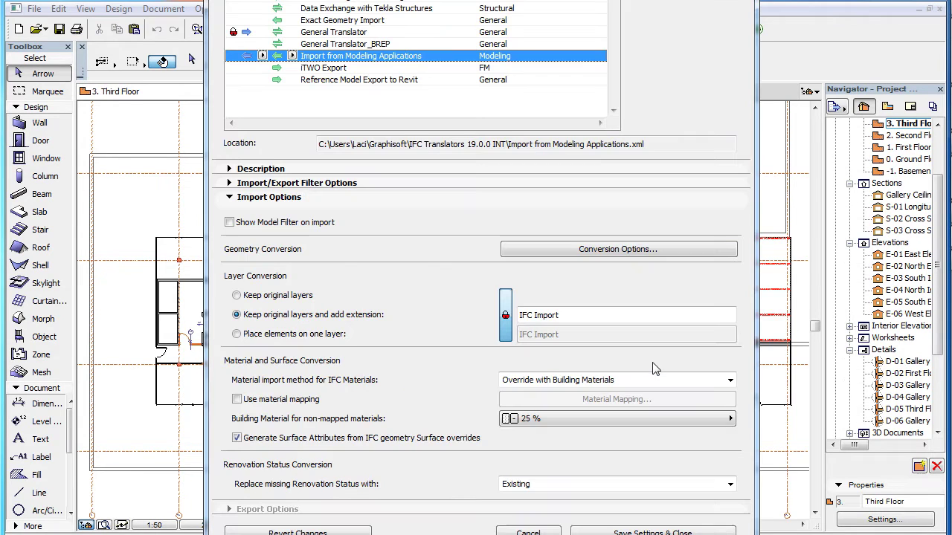
pyautogui.click(670, 249)
pyautogui.click(679, 215)
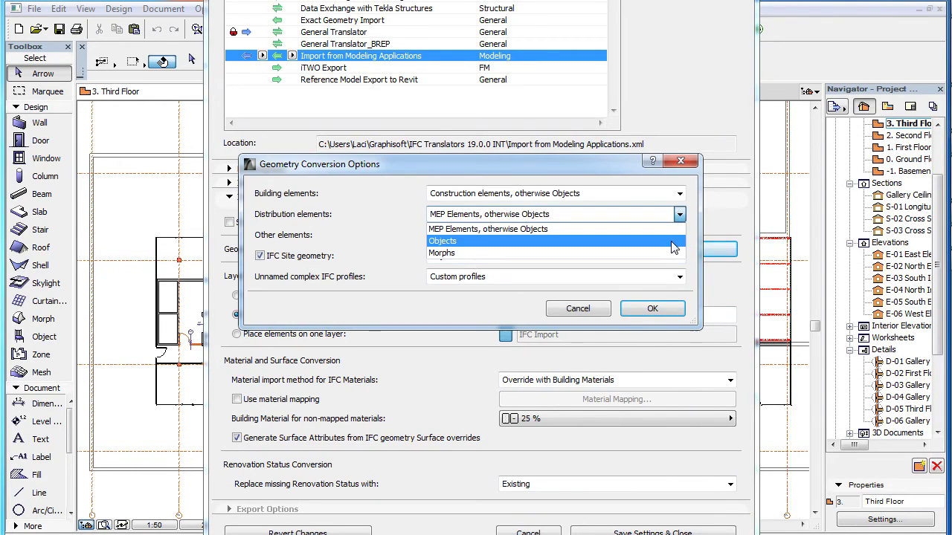
pyautogui.click(673, 241)
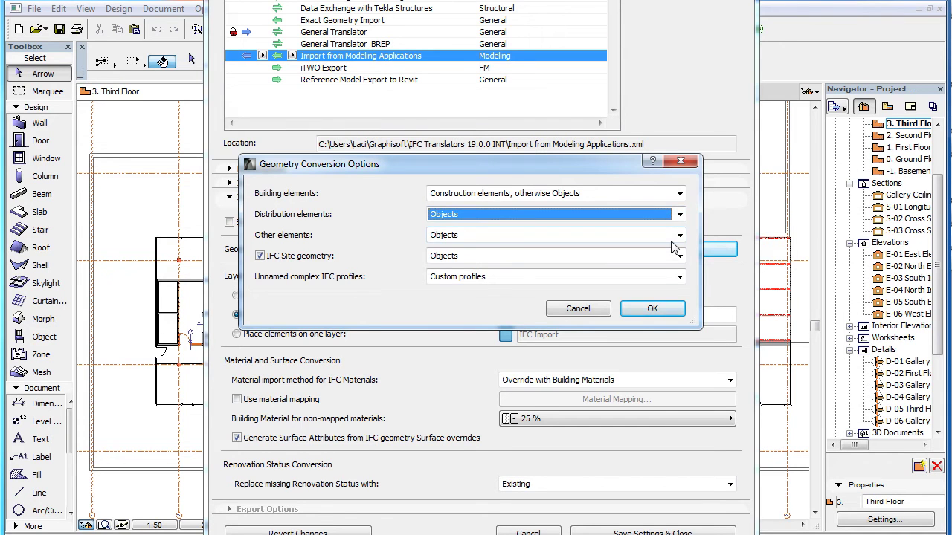
pyautogui.click(653, 308)
pyautogui.click(652, 532)
pyautogui.click(664, 386)
pyautogui.click(387, 251)
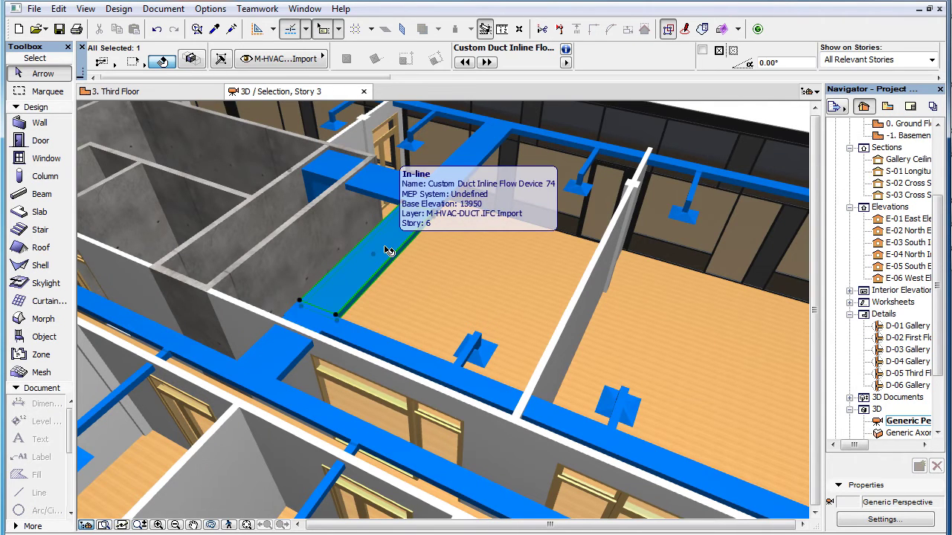
pyautogui.click(199, 64)
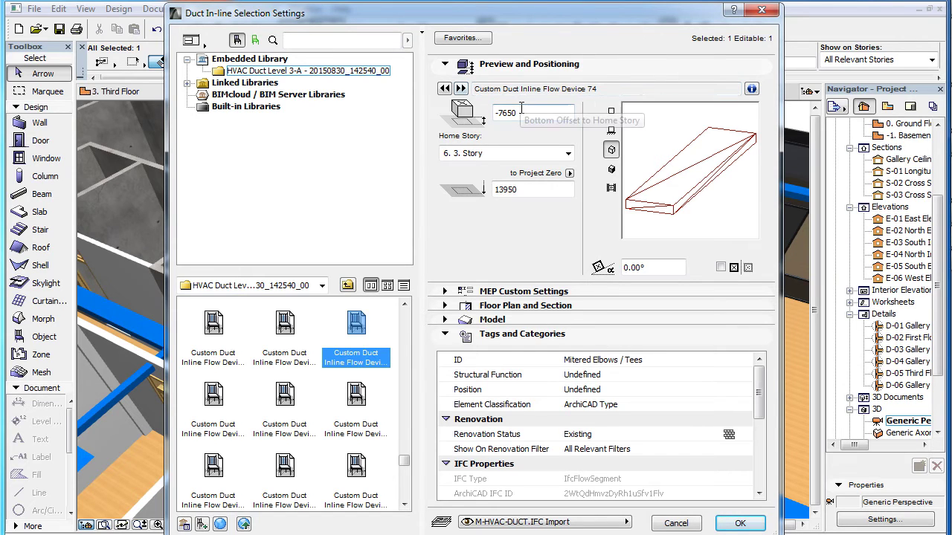
pyautogui.click(675, 524)
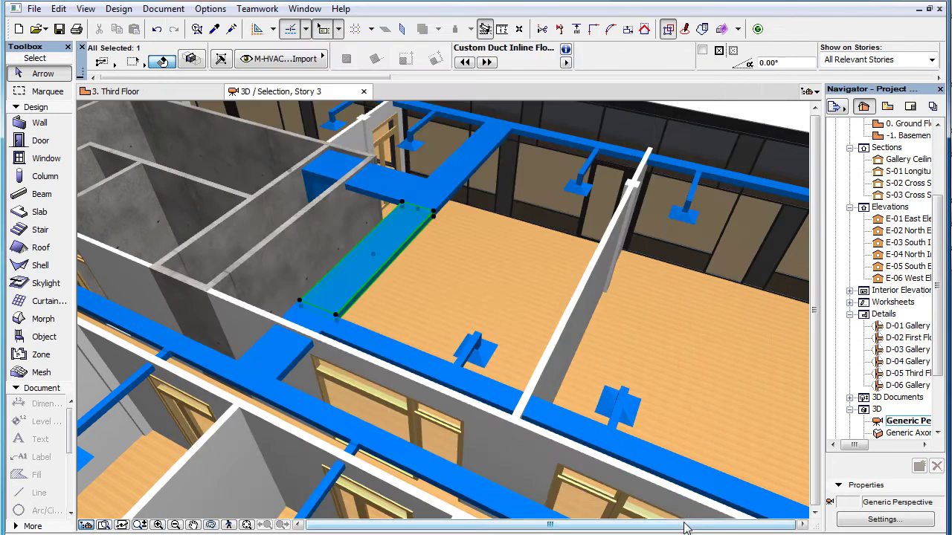
# Open the merged duct device's library object and confirm it is a Custom Duct Inline Flow Device
pyautogui.click(34, 8)
pyautogui.moveTo(87, 238)
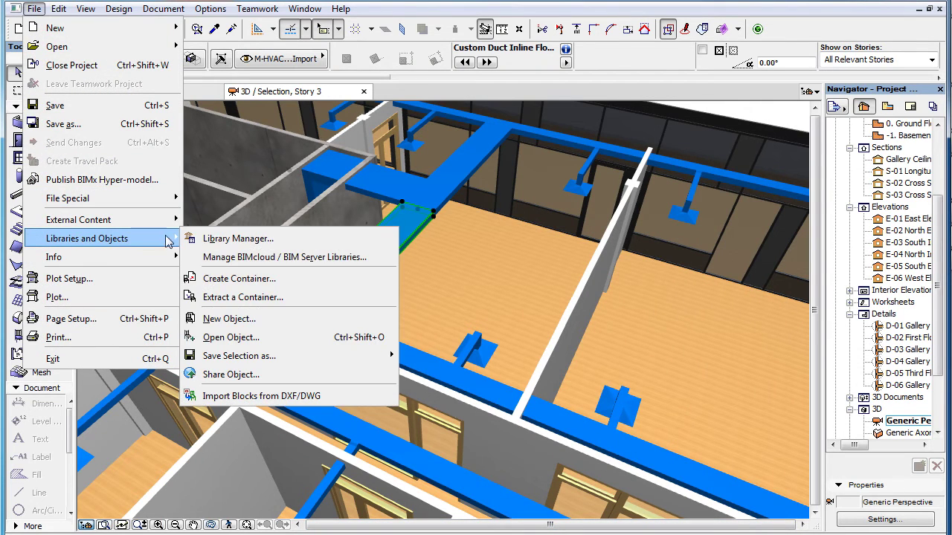
pyautogui.click(347, 339)
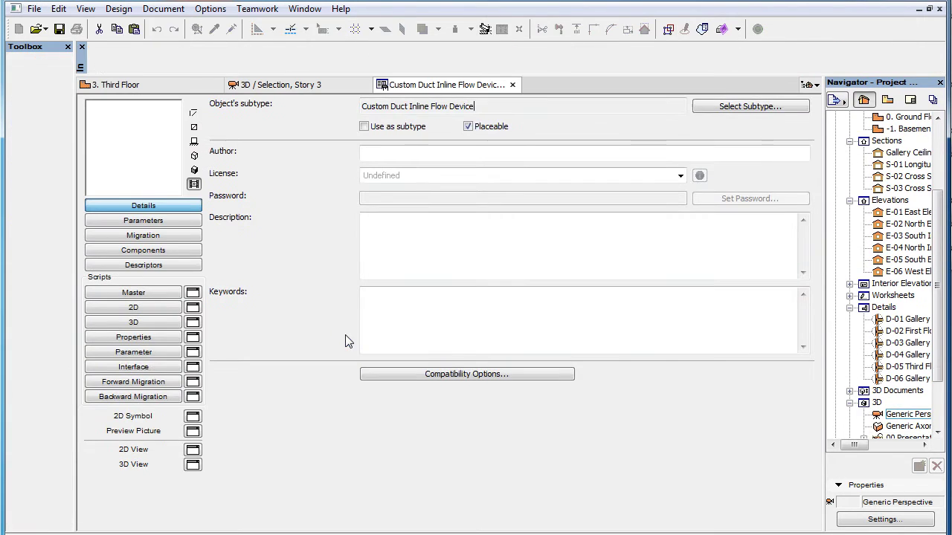
pyautogui.click(797, 108)
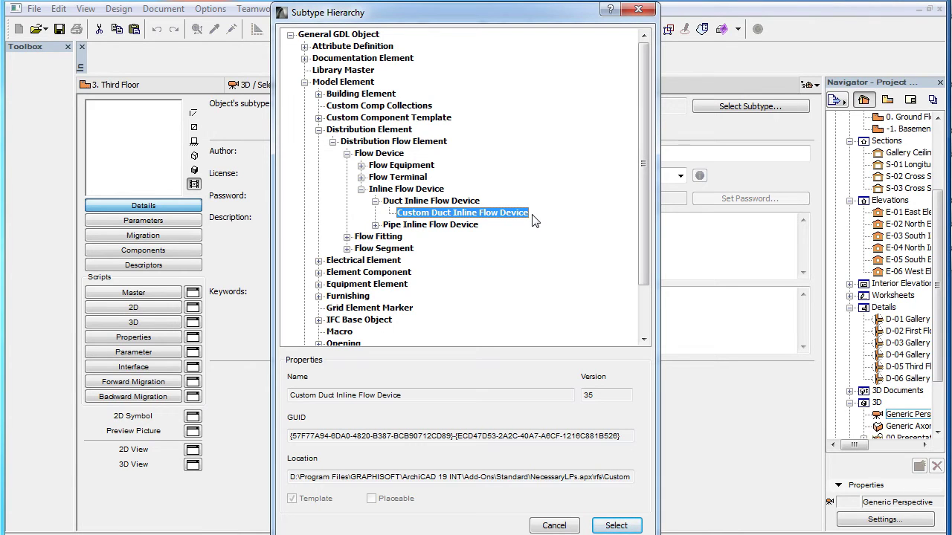
pyautogui.click(618, 526)
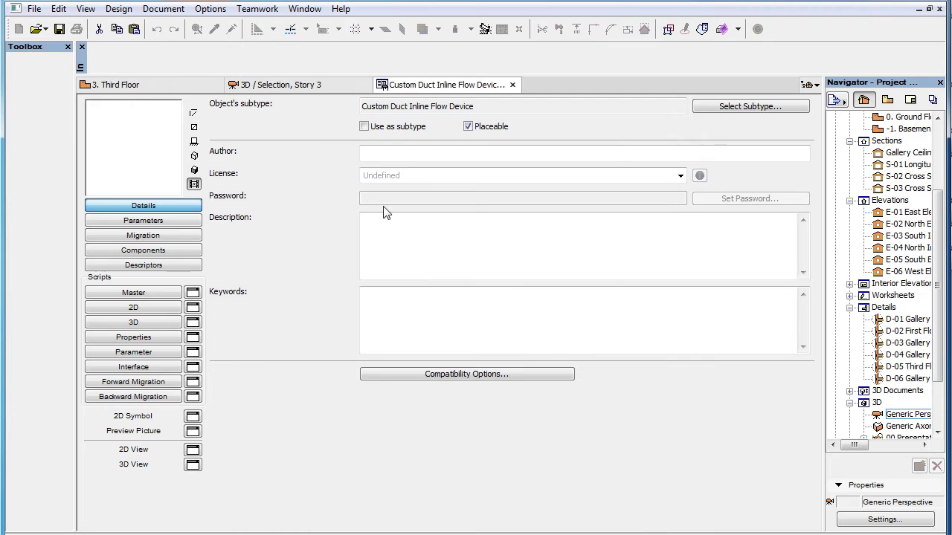
pyautogui.click(321, 86)
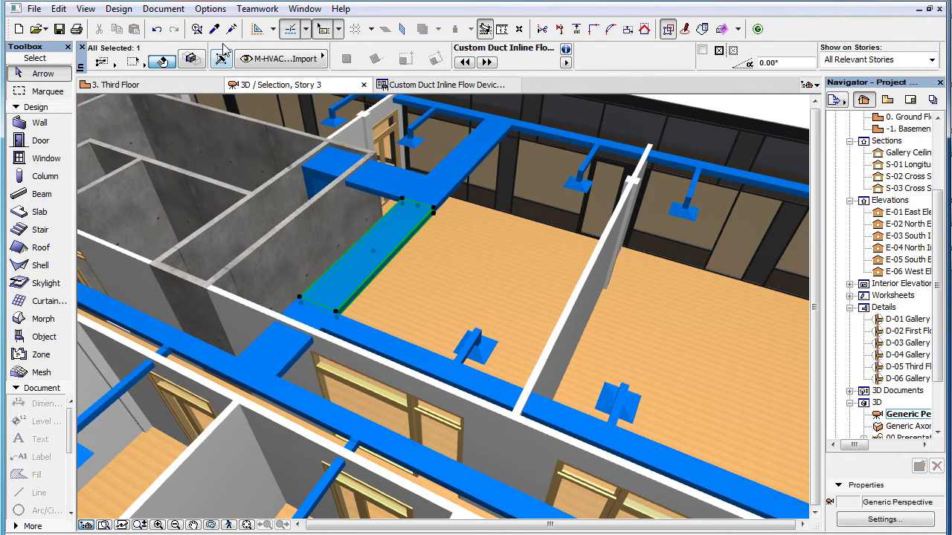
pyautogui.click(194, 61)
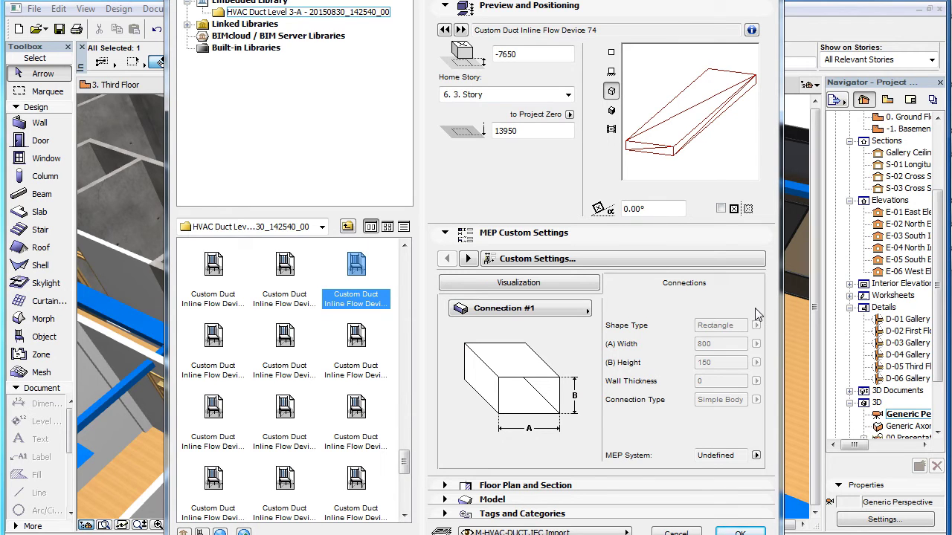
pyautogui.click(740, 533)
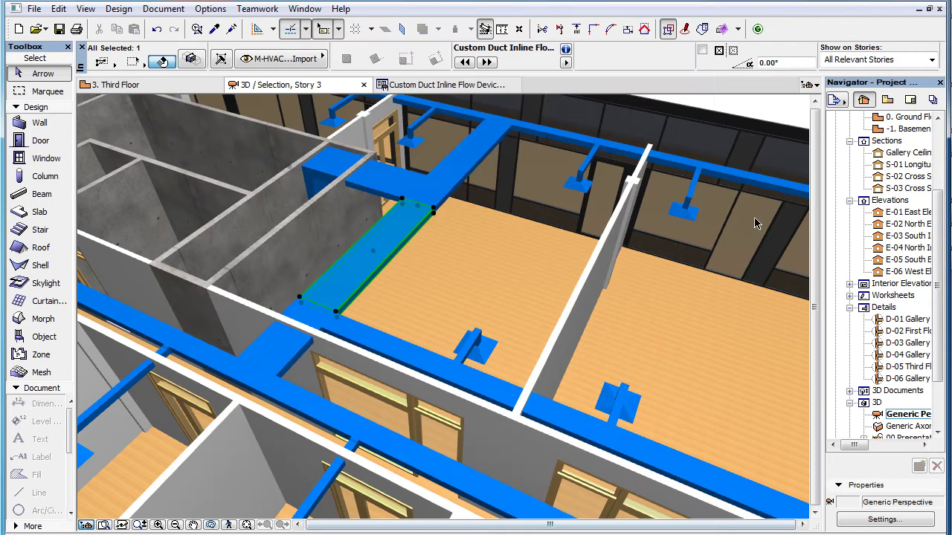
# Deselect everything and start merging HVAC Duct Level 3-A.ifc again
pyautogui.click(790, 113)
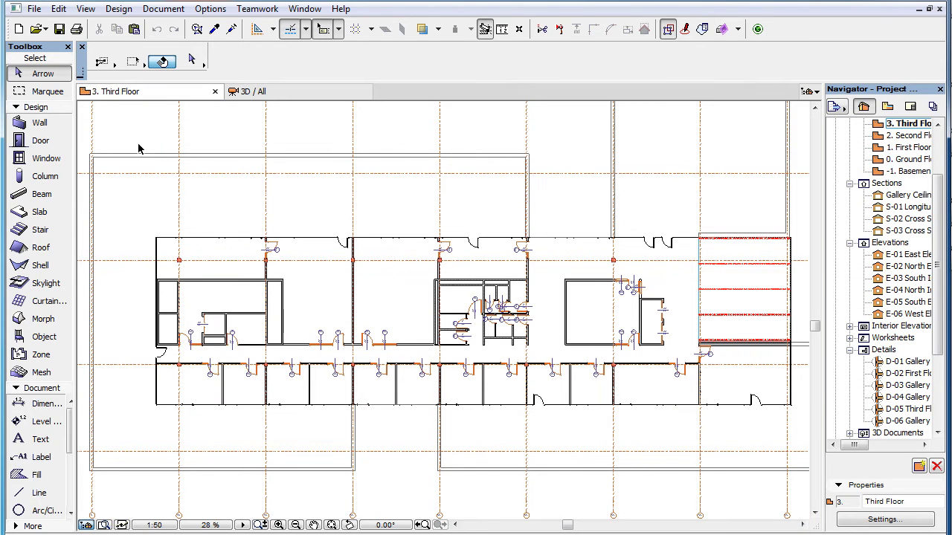
pyautogui.click(34, 9)
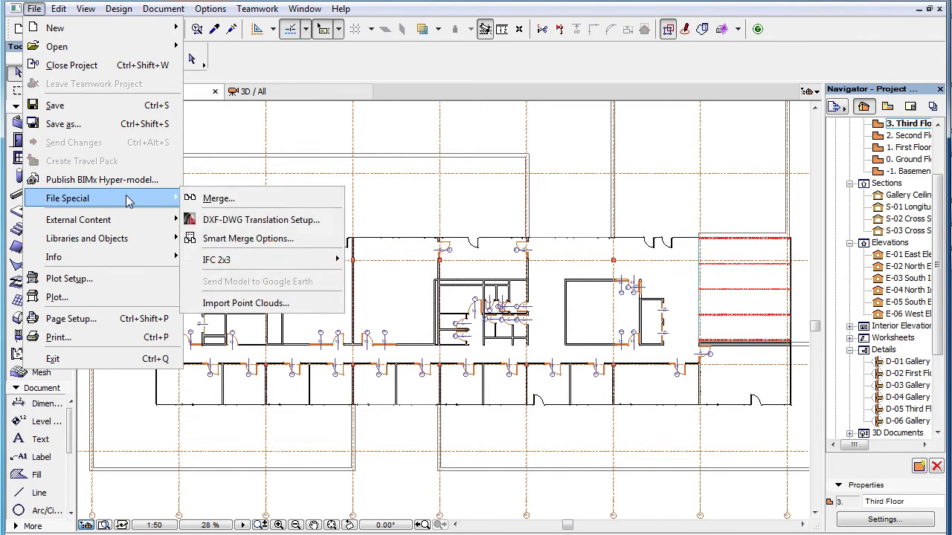
pyautogui.click(291, 199)
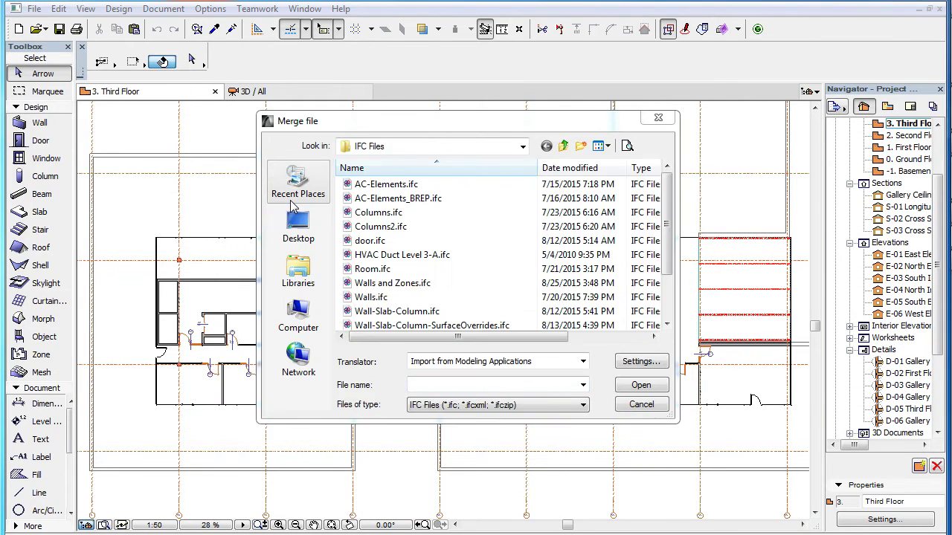
pyautogui.click(417, 255)
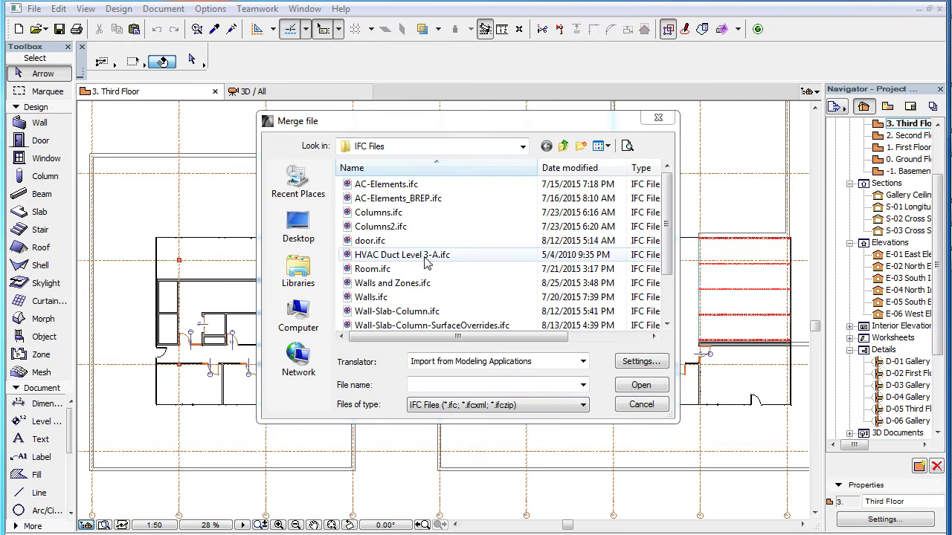
# Set Distribution elements to convert to Morphs, keep the settings and merge the file
pyautogui.click(641, 362)
pyautogui.click(677, 251)
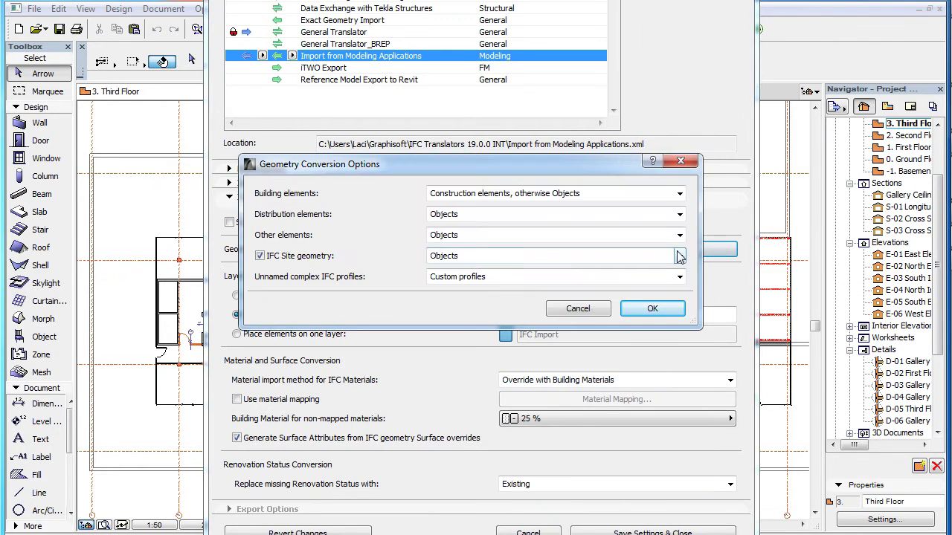
pyautogui.click(679, 215)
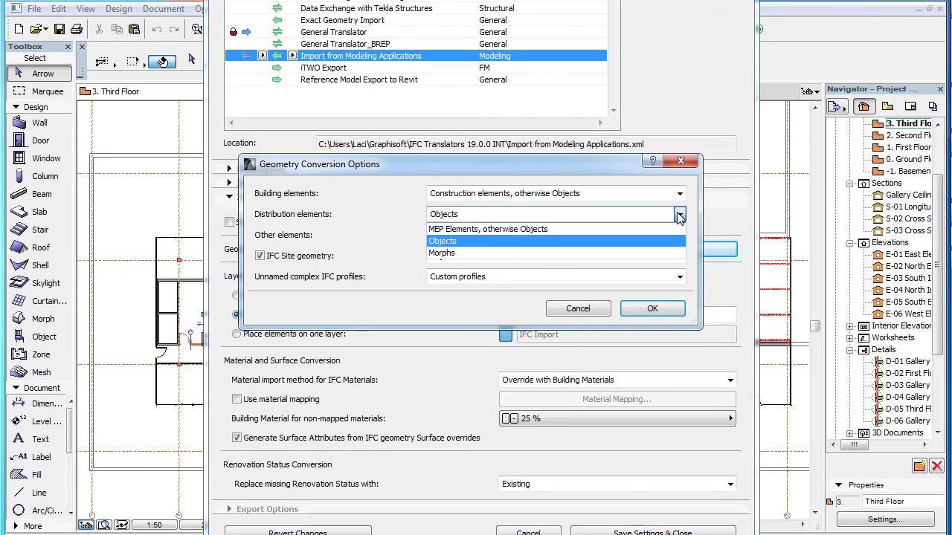
pyautogui.click(677, 254)
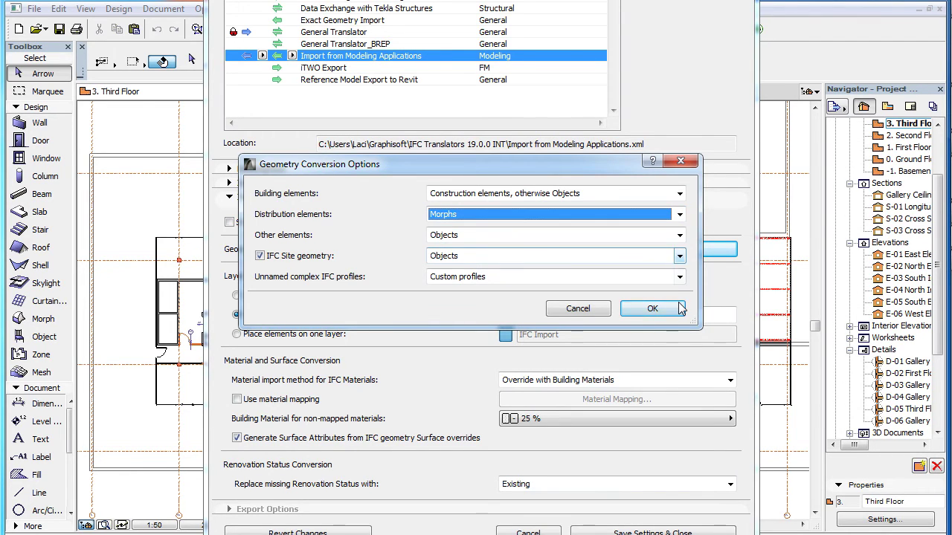
pyautogui.click(653, 309)
pyautogui.click(706, 529)
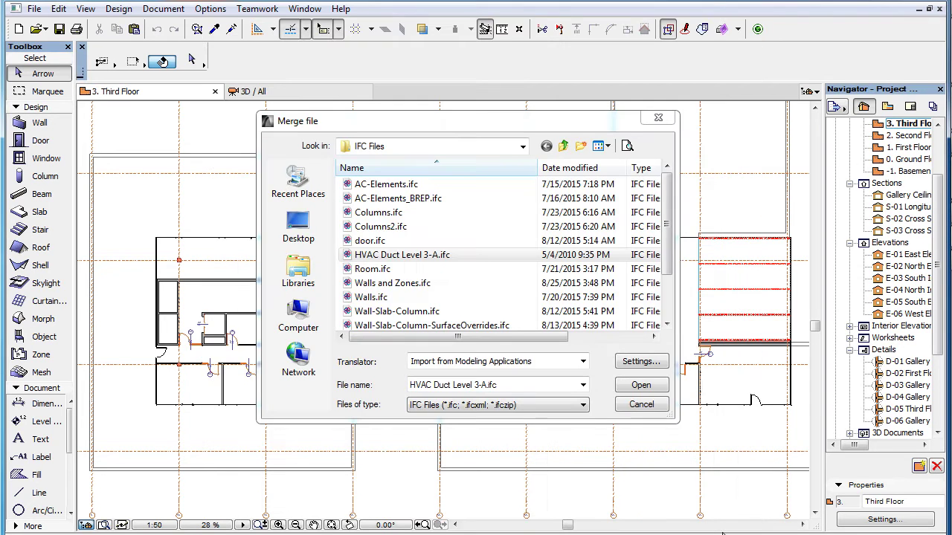
pyautogui.click(657, 382)
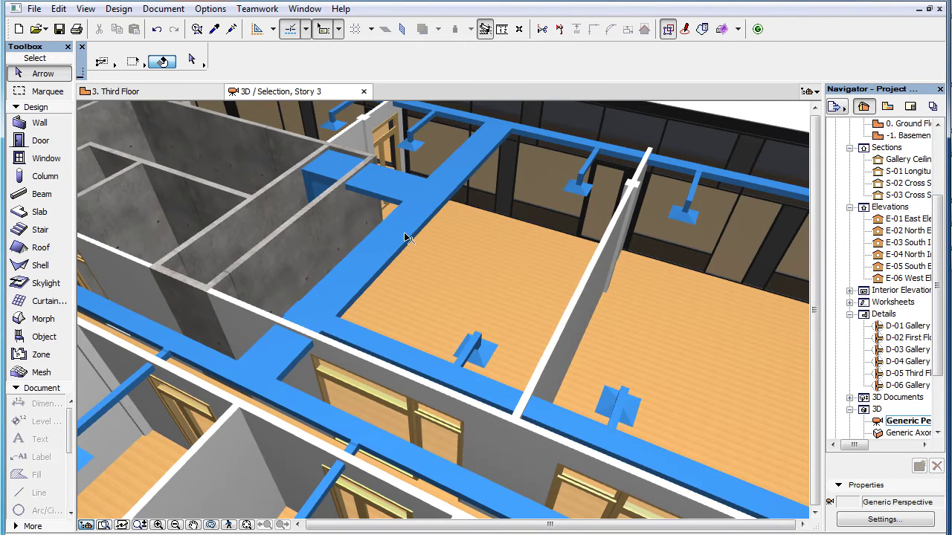
# Select a merged duct in 3D and open its Morph Selection Settings
pyautogui.click(386, 251)
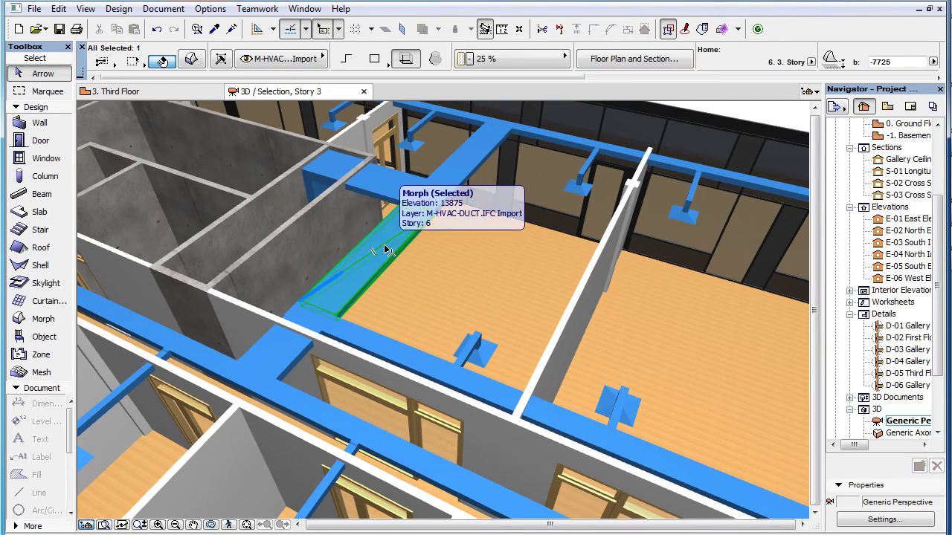
pyautogui.click(191, 59)
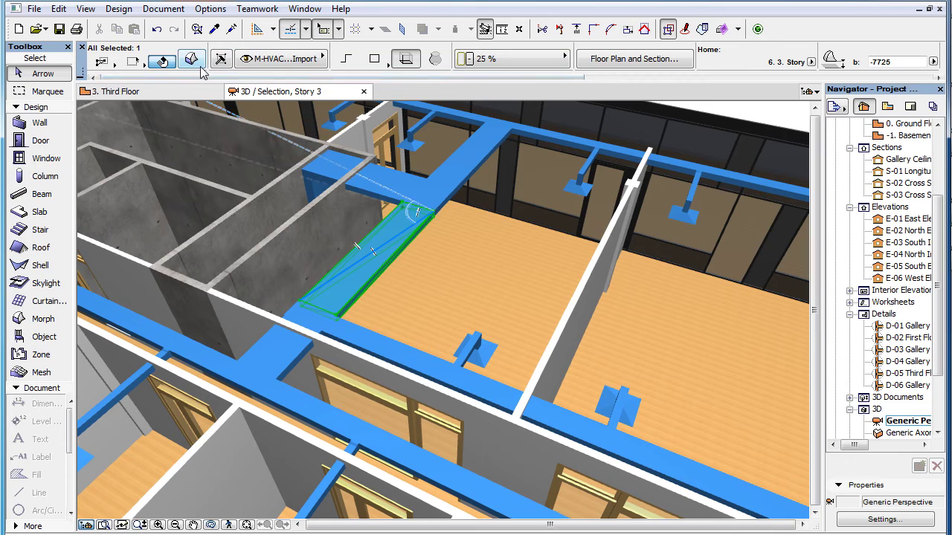
pyautogui.click(200, 66)
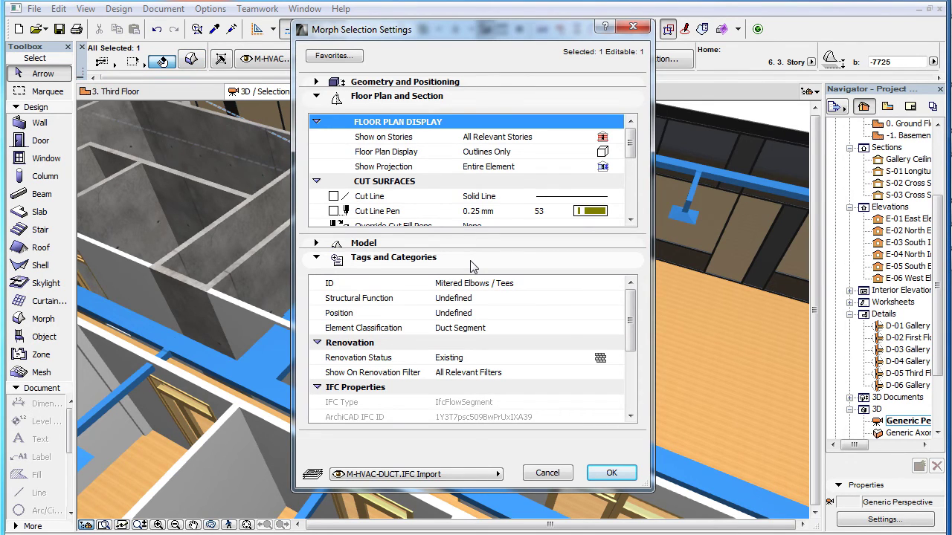
# Check the Duct Segment classification, cancel the Morph settings, and deselect the duct
pyautogui.click(504, 332)
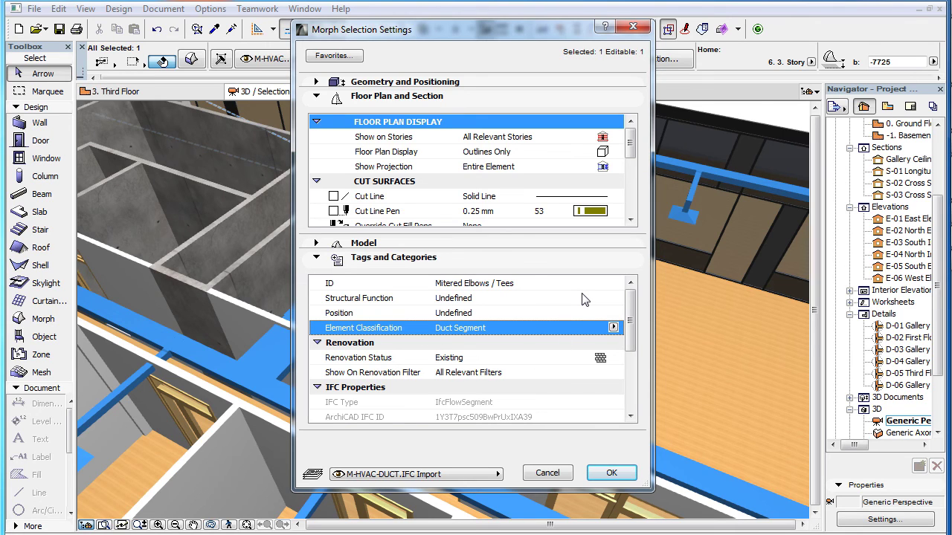
pyautogui.click(559, 476)
pyautogui.click(790, 116)
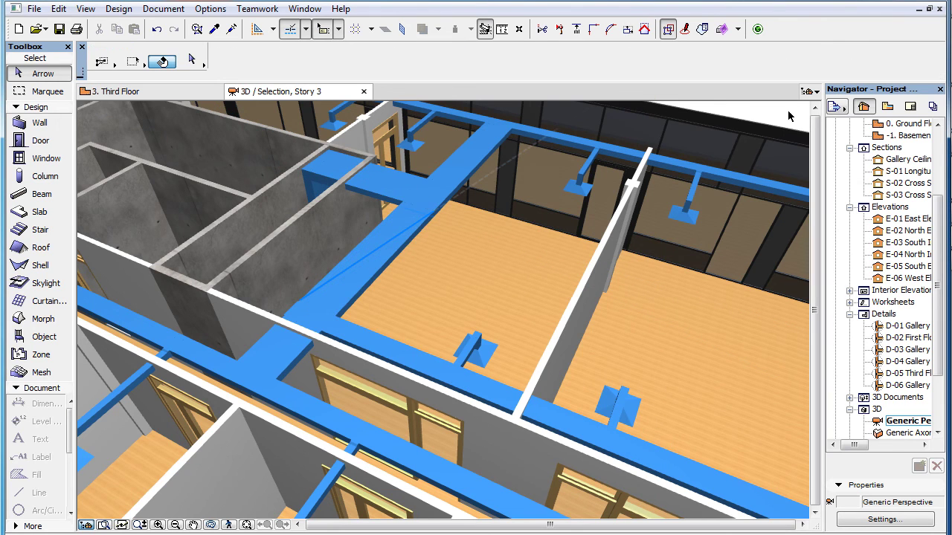